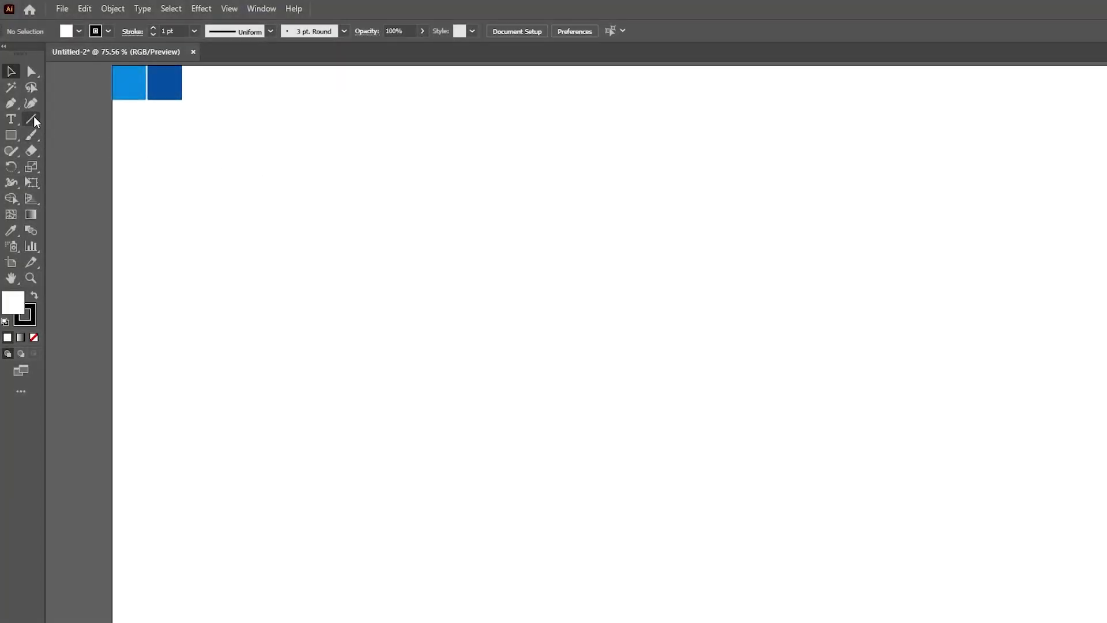
# Pick the Line Segment Tool from the toolbar for drawing straight lines
pyautogui.click(32, 118)
# Draw a long horizontal line, then paste a copy in front and move it below
pyautogui.moveTo(423, 179); pyautogui.dragTo(805, 228)
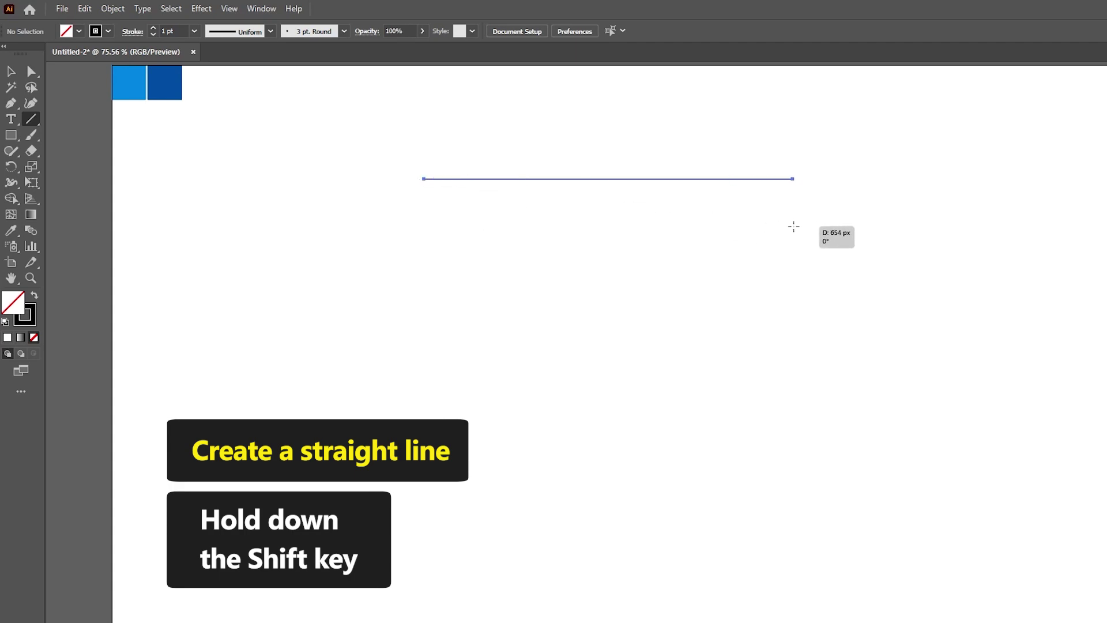
pyautogui.click(12, 73)
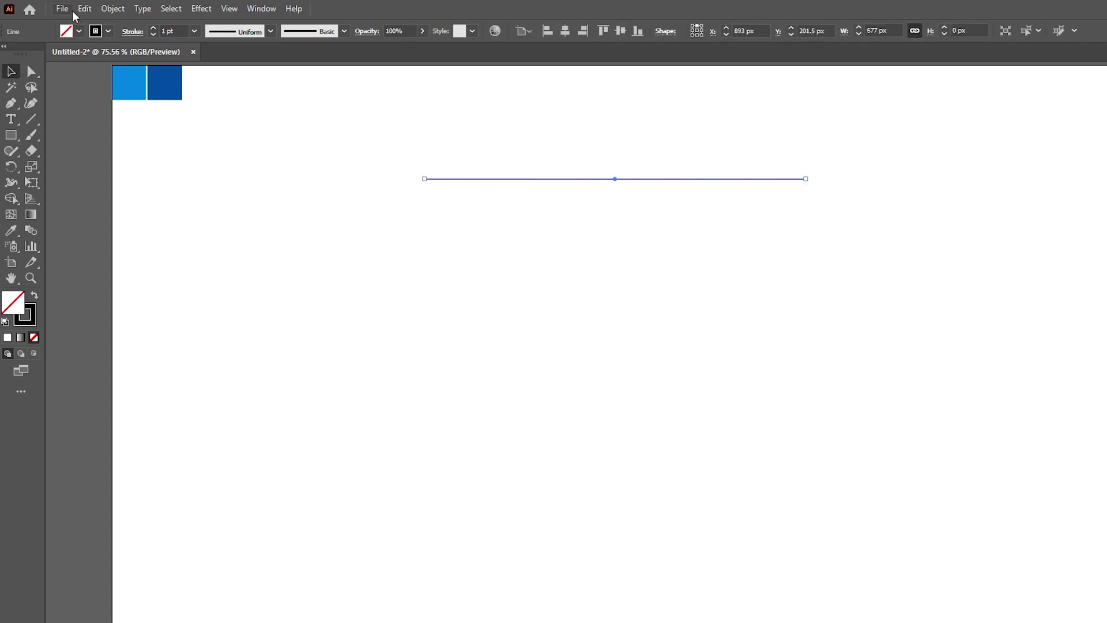
pyautogui.click(85, 9)
pyautogui.click(85, 8)
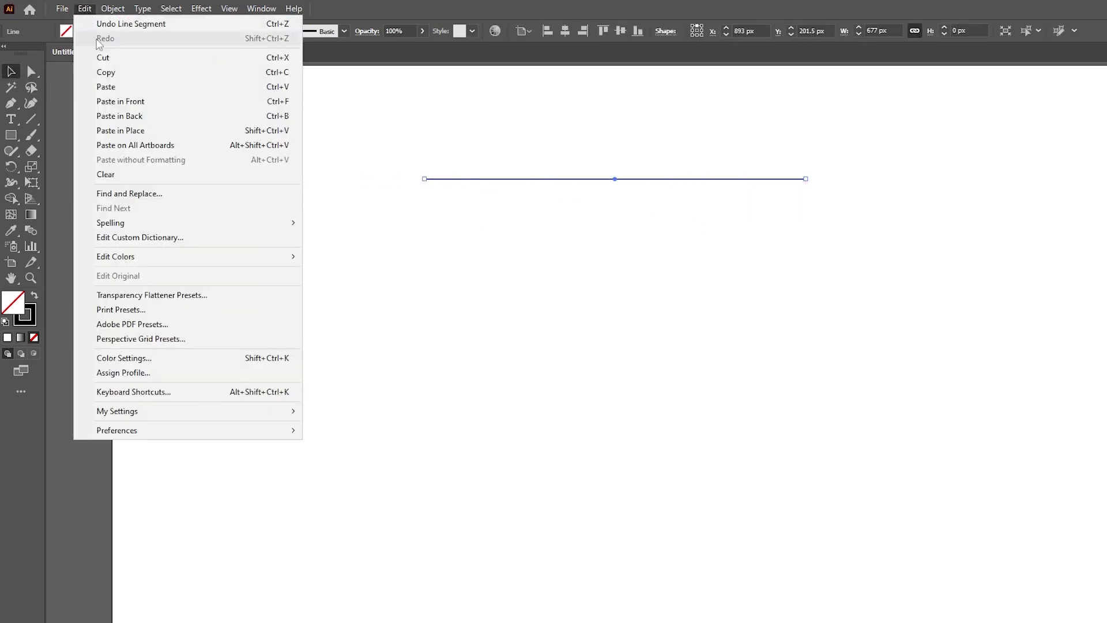
pyautogui.click(119, 101)
pyautogui.moveTo(649, 183); pyautogui.dragTo(669, 401)
# Blend the two lines with Blend Options set to Specified Steps 9
pyautogui.moveTo(526, 118); pyautogui.dragTo(748, 507)
pyautogui.click(106, 7)
pyautogui.moveTo(148, 426)
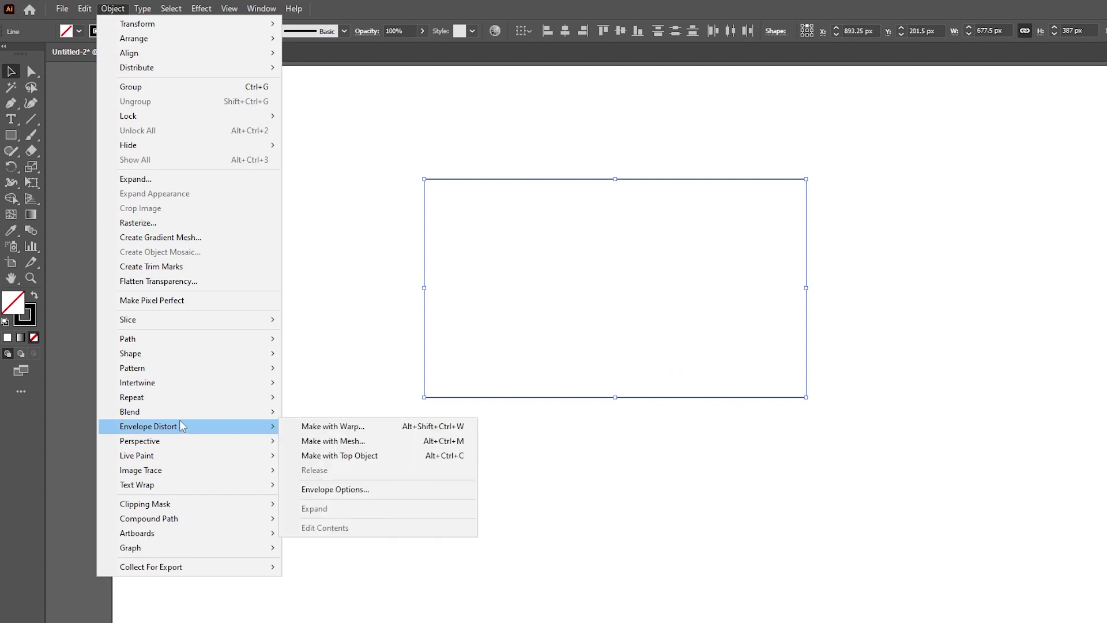
pyautogui.click(307, 412)
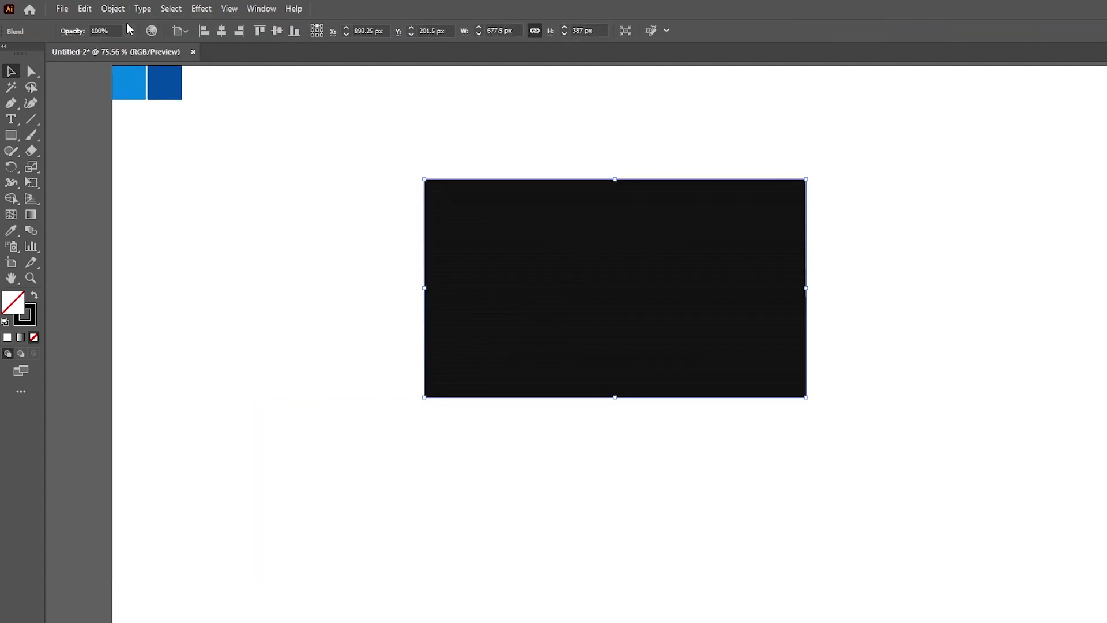
pyautogui.click(113, 8)
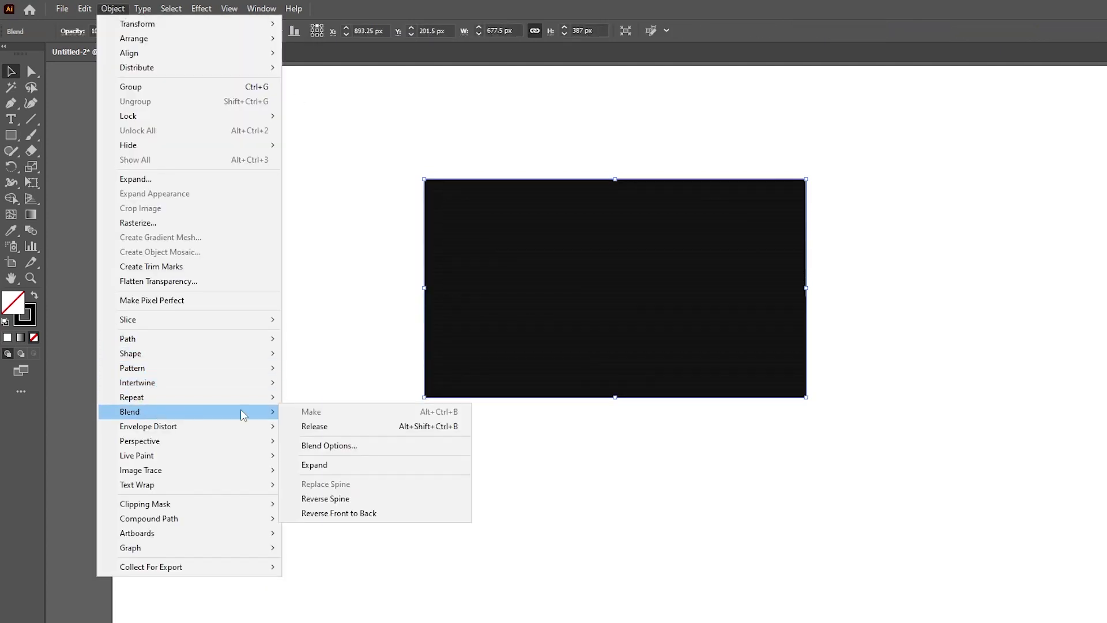
pyautogui.click(339, 450)
pyautogui.click(634, 356)
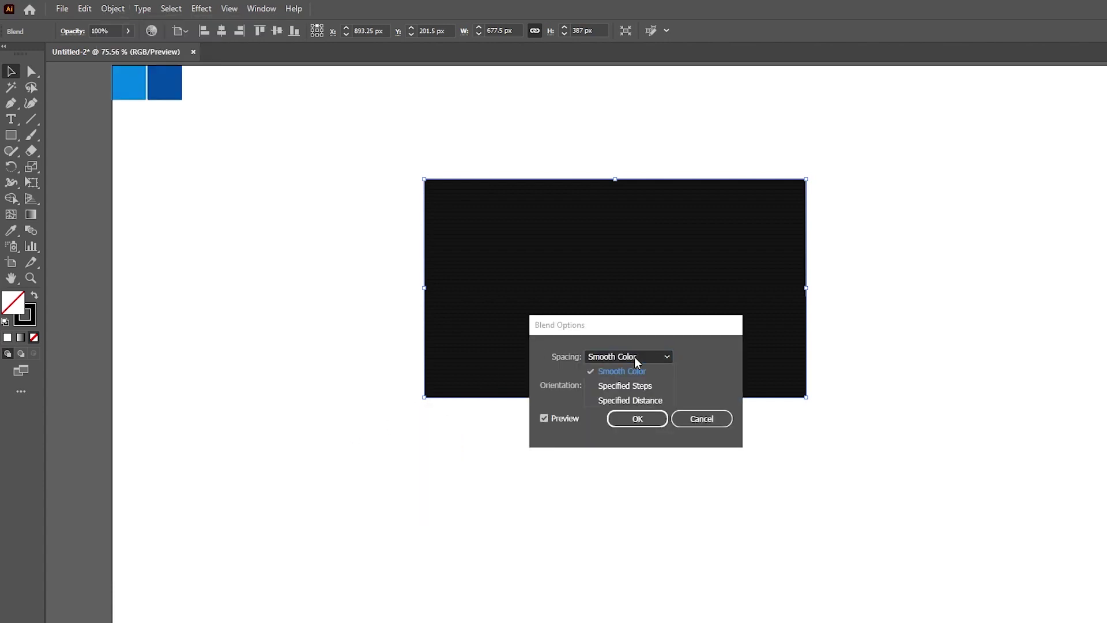
pyautogui.click(624, 383)
pyautogui.write('9')
pyautogui.click(634, 419)
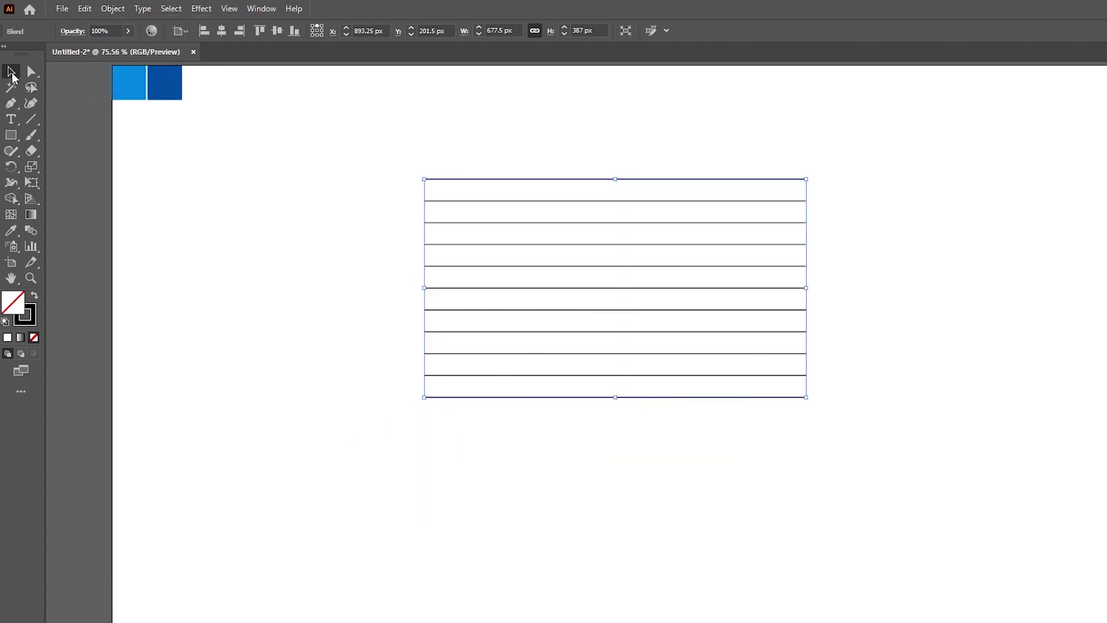
# Center the line blend, then paste a copy in front rotated 90° upright
pyautogui.click(221, 31)
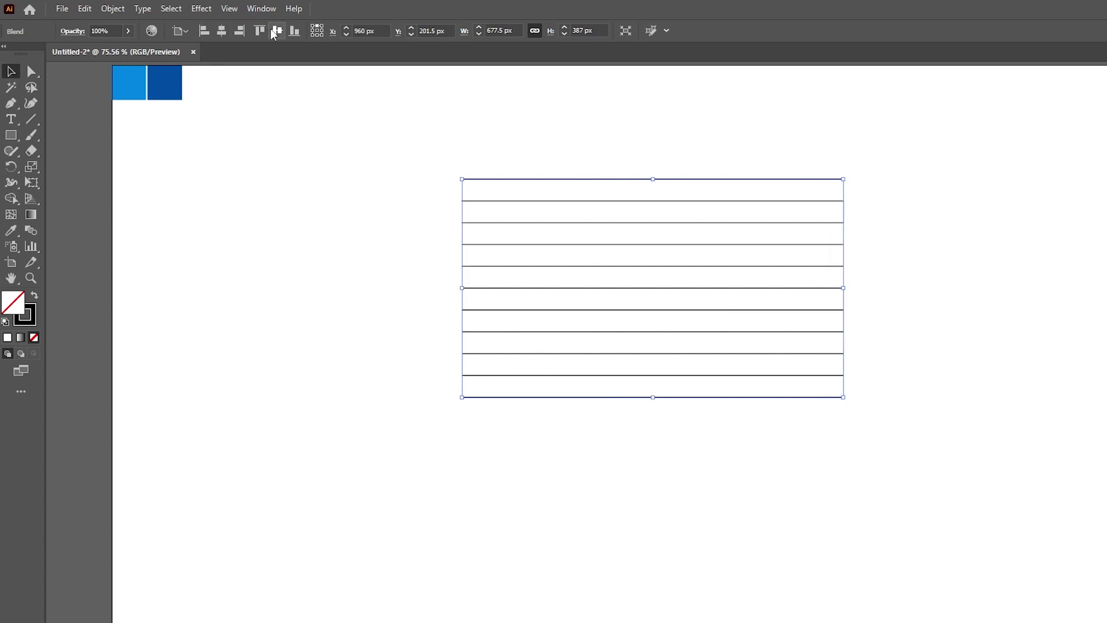
pyautogui.click(277, 30)
pyautogui.click(84, 8)
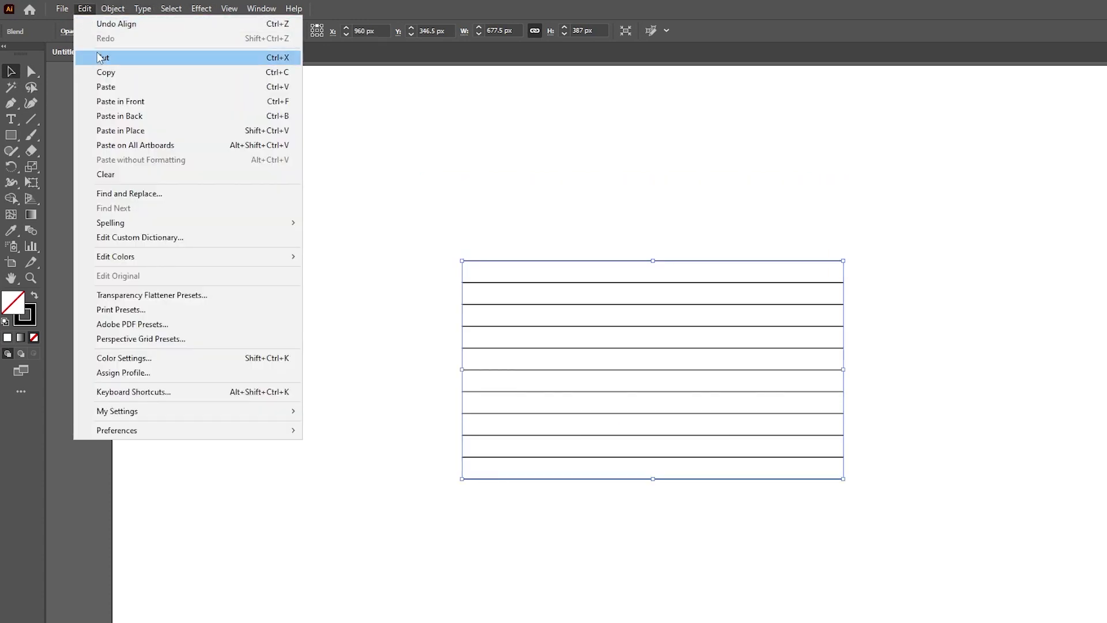
pyautogui.click(98, 71)
pyautogui.click(84, 8)
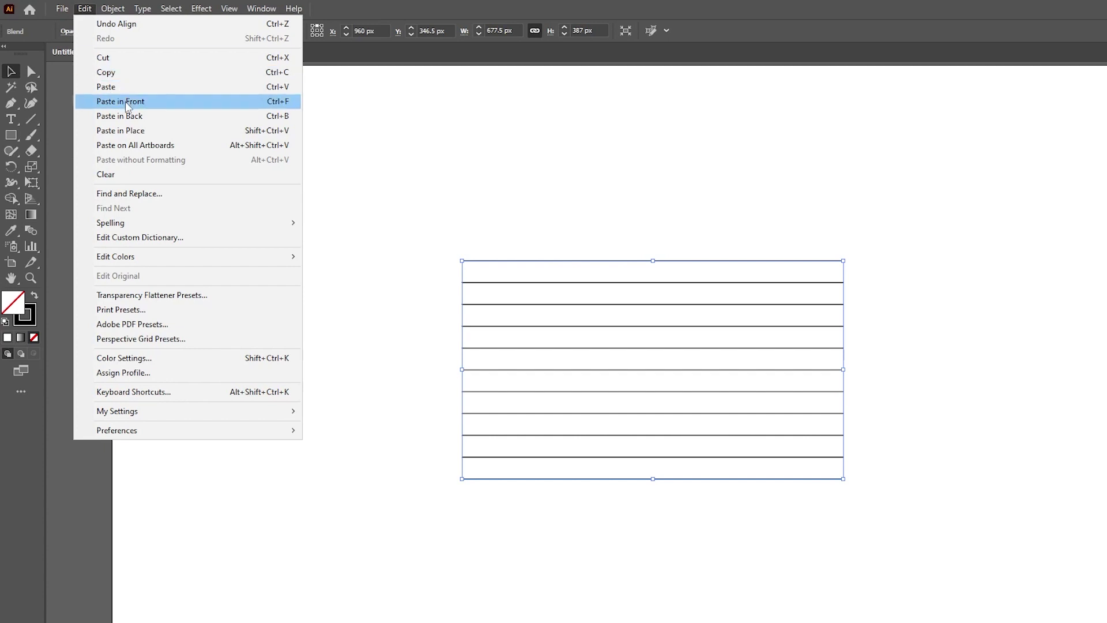
pyautogui.click(104, 99)
pyautogui.moveTo(849, 256); pyautogui.dragTo(713, 450)
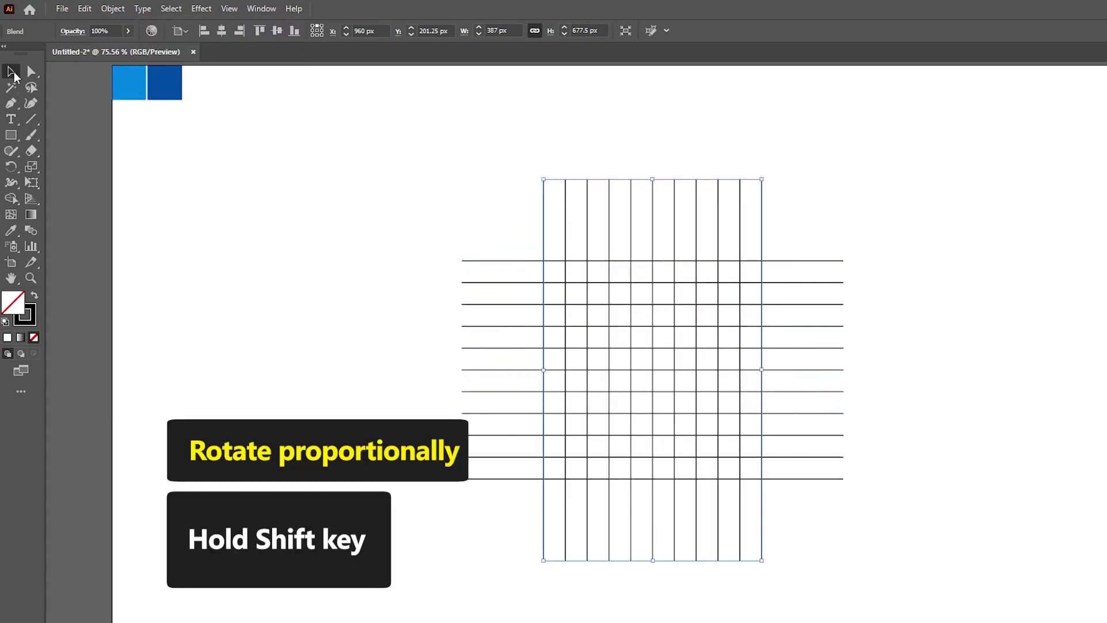
# Expand both blends into plain grid paths, with black fill and no stroke
pyautogui.keyDown('shift'); pyautogui.click(752, 399); pyautogui.keyUp('shift')
pyautogui.click(112, 8)
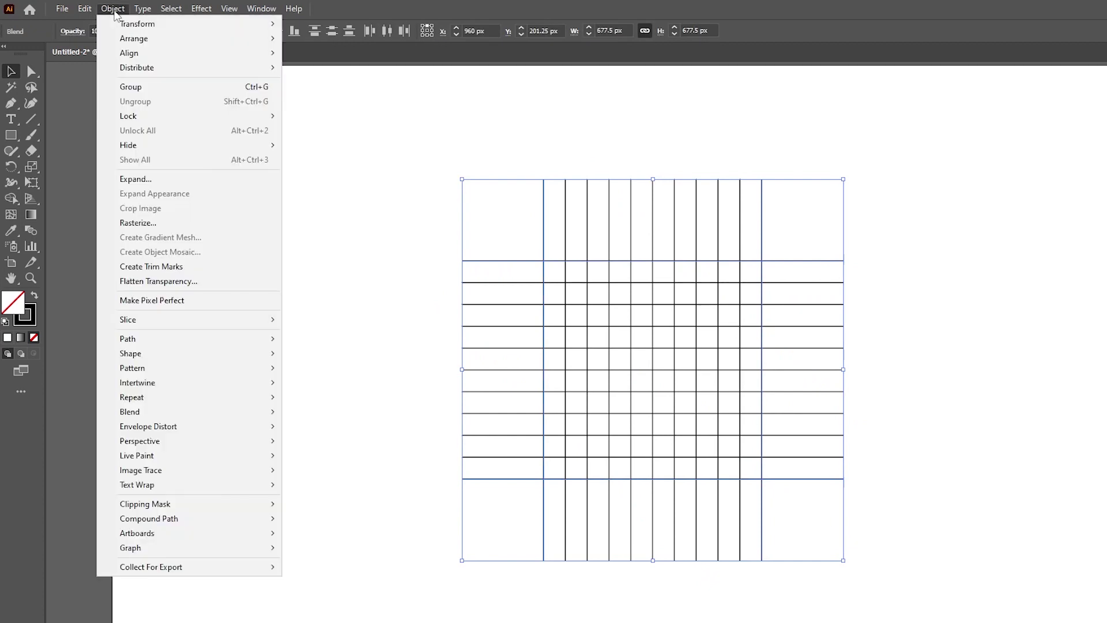
pyautogui.click(140, 179)
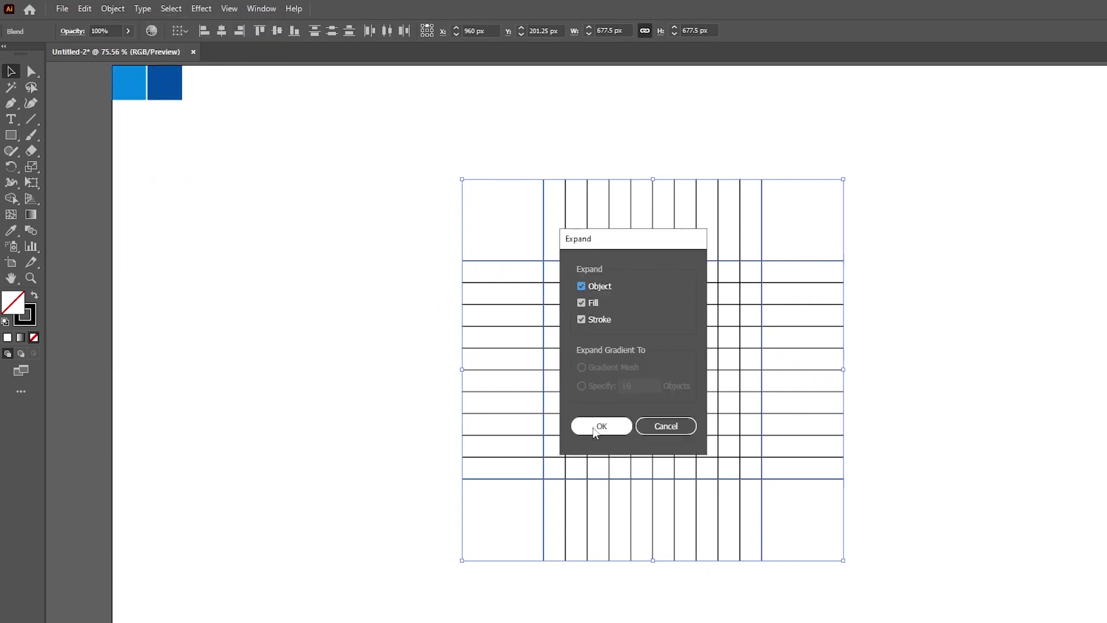
pyautogui.click(596, 427)
pyautogui.click(10, 198)
pyautogui.click(33, 296)
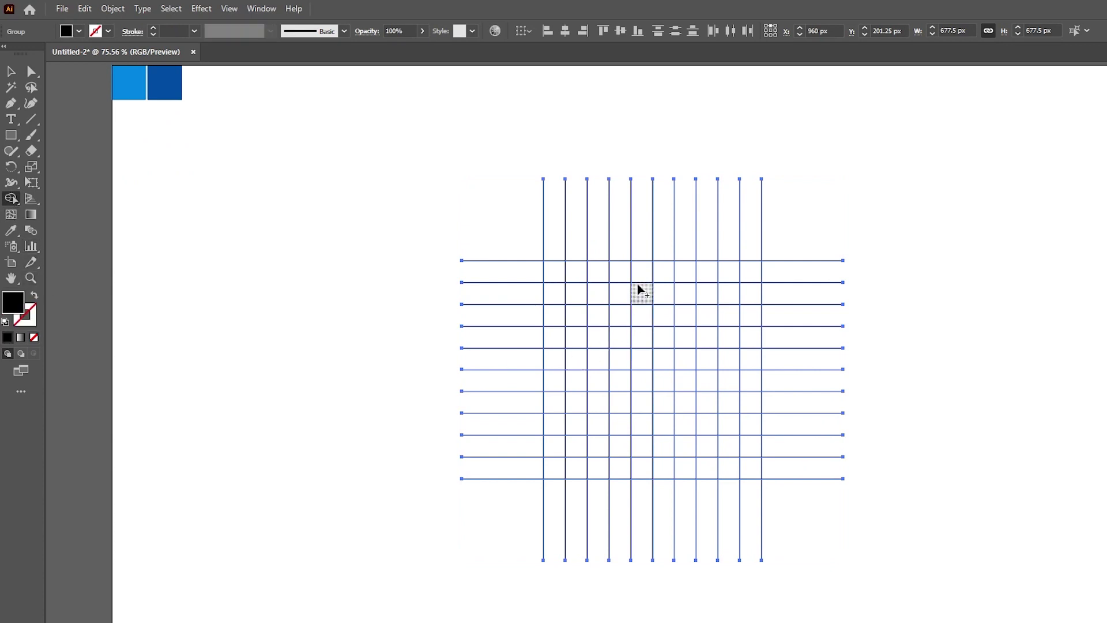
# Merge grid cells into a black square dot, the T's bar and stem, and its left arm
pyautogui.moveTo(638, 273)
pyautogui.mouseDown()
pyautogui.moveTo(669, 291)
pyautogui.moveTo(645, 291)
pyautogui.mouseUp()
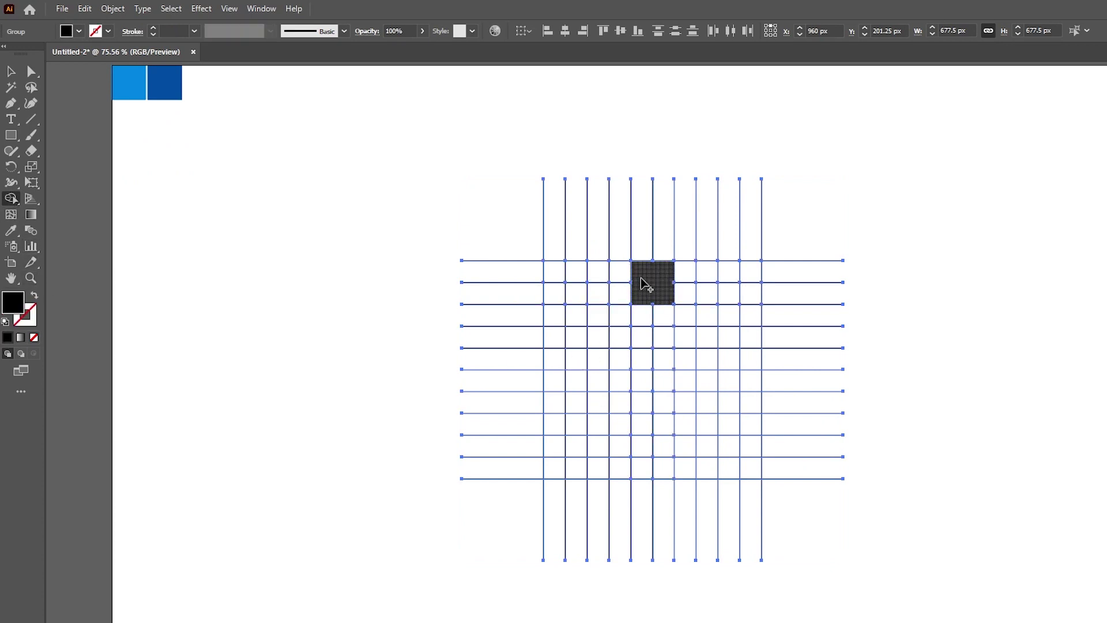
pyautogui.moveTo(663, 335)
pyautogui.mouseDown()
pyautogui.moveTo(666, 438)
pyautogui.moveTo(687, 353)
pyautogui.moveTo(677, 345)
pyautogui.moveTo(728, 345)
pyautogui.moveTo(749, 358)
pyautogui.moveTo(691, 363)
pyautogui.mouseUp()
pyautogui.moveTo(594, 333)
pyautogui.mouseDown()
pyautogui.moveTo(634, 340)
pyautogui.moveTo(605, 341)
pyautogui.mouseUp()
pyautogui.click(10, 71)
pyautogui.click(383, 213)
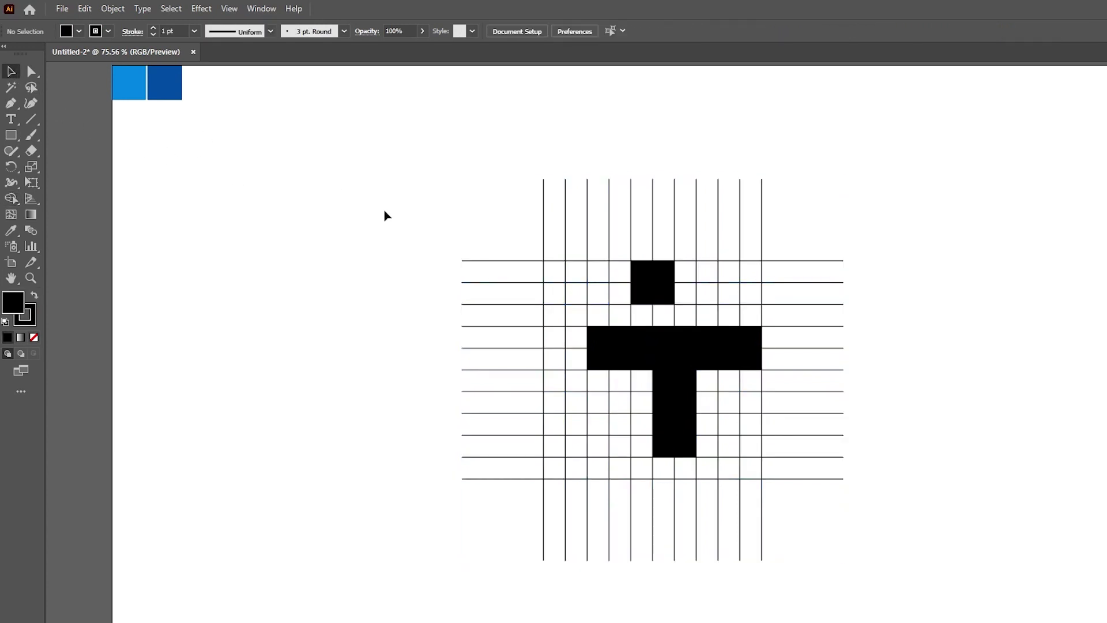
# Ungroup the horizontal lines group and the left bar piece
pyautogui.click(638, 284)
pyautogui.rightClick(627, 358)
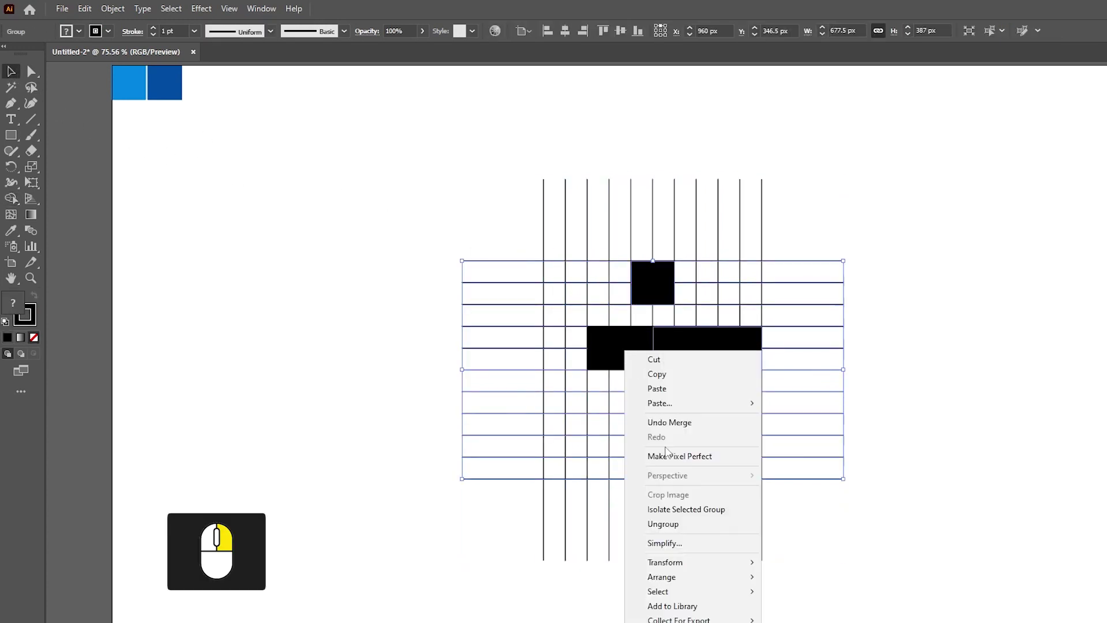
pyautogui.click(663, 541)
pyautogui.click(853, 524)
pyautogui.click(631, 359)
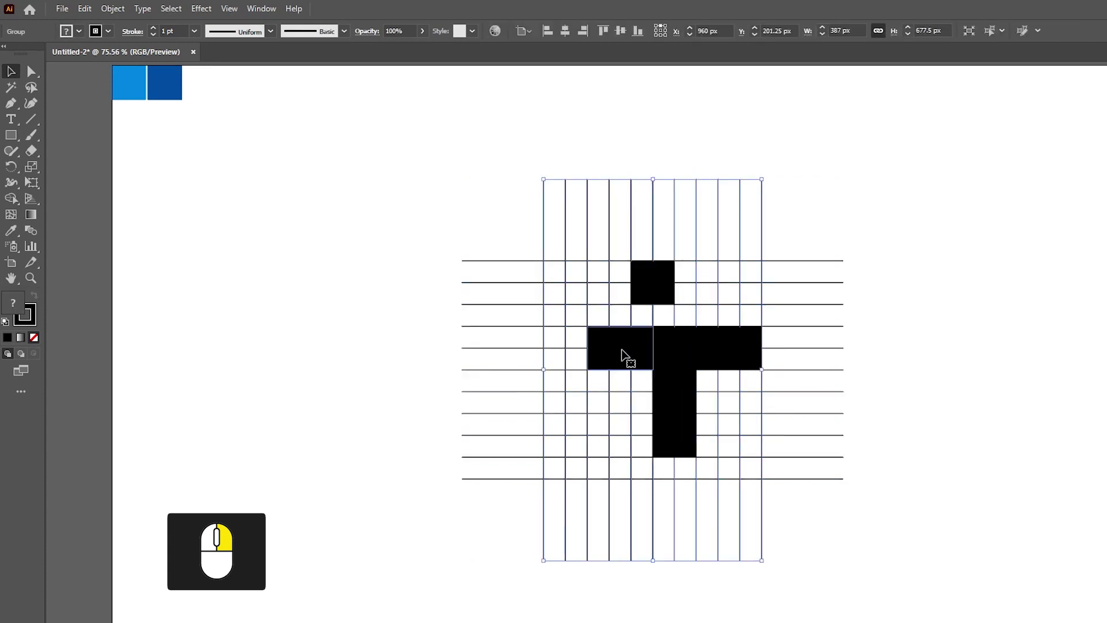
pyautogui.rightClick(625, 358)
pyautogui.click(658, 521)
pyautogui.click(758, 476)
# Cut the T stem, left bar and square dot to the clipboard
pyautogui.click(686, 358)
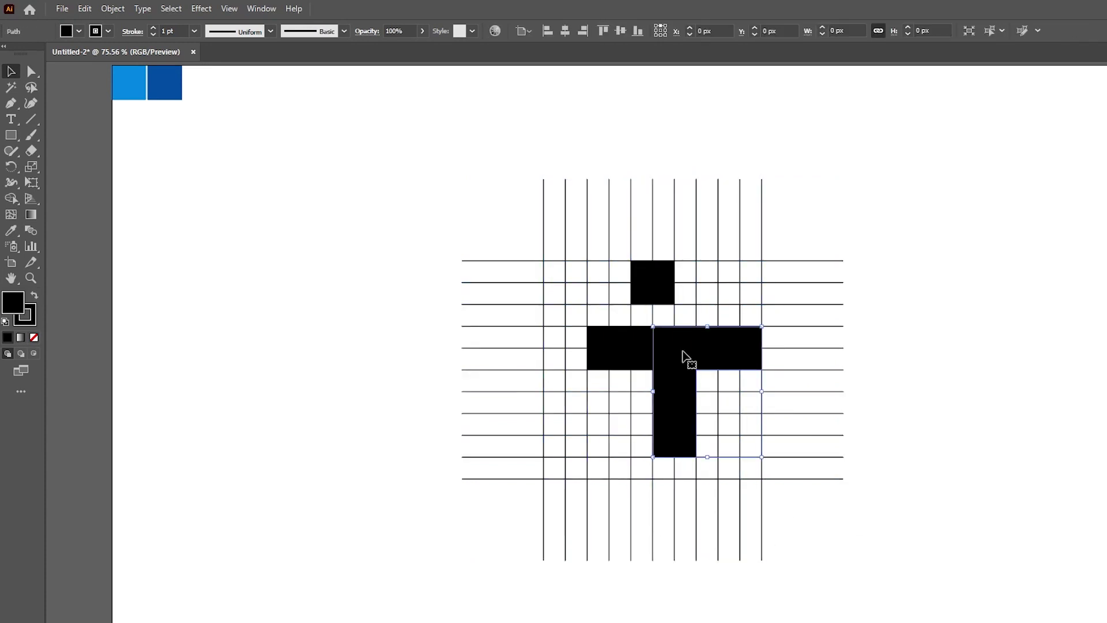
pyautogui.keyDown('shift'); pyautogui.click(630, 334); pyautogui.keyUp('shift')
pyautogui.keyDown('shift'); pyautogui.click(651, 282); pyautogui.keyUp('shift')
pyautogui.click(84, 8)
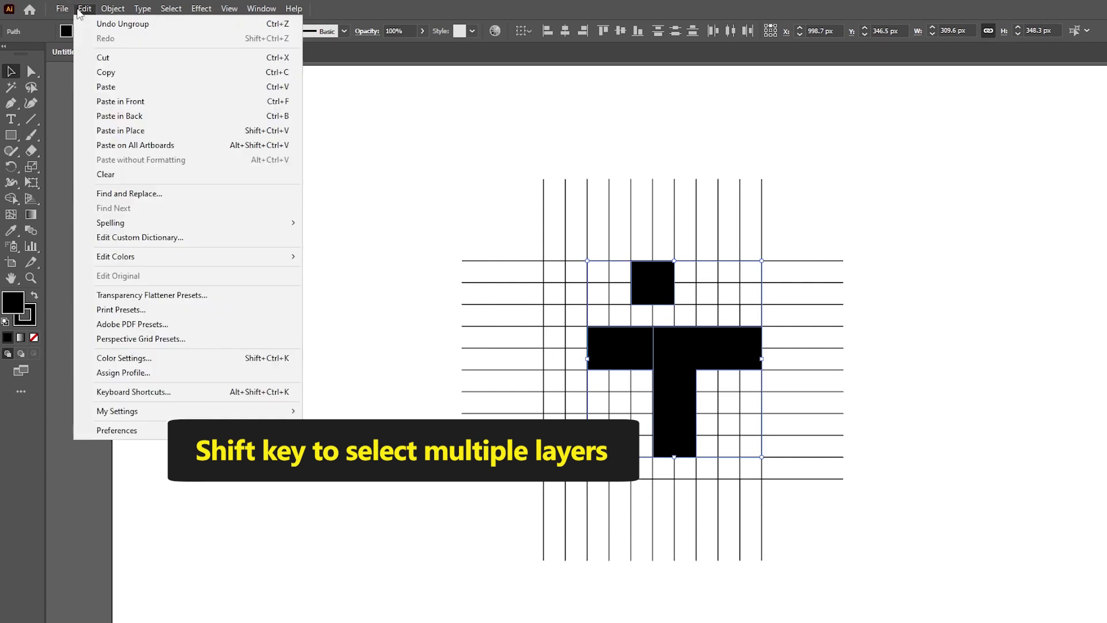
pyautogui.click(99, 68)
# Delete all remaining grid lines and paste the T and dot back in front
pyautogui.moveTo(334, 136); pyautogui.dragTo(703, 447)
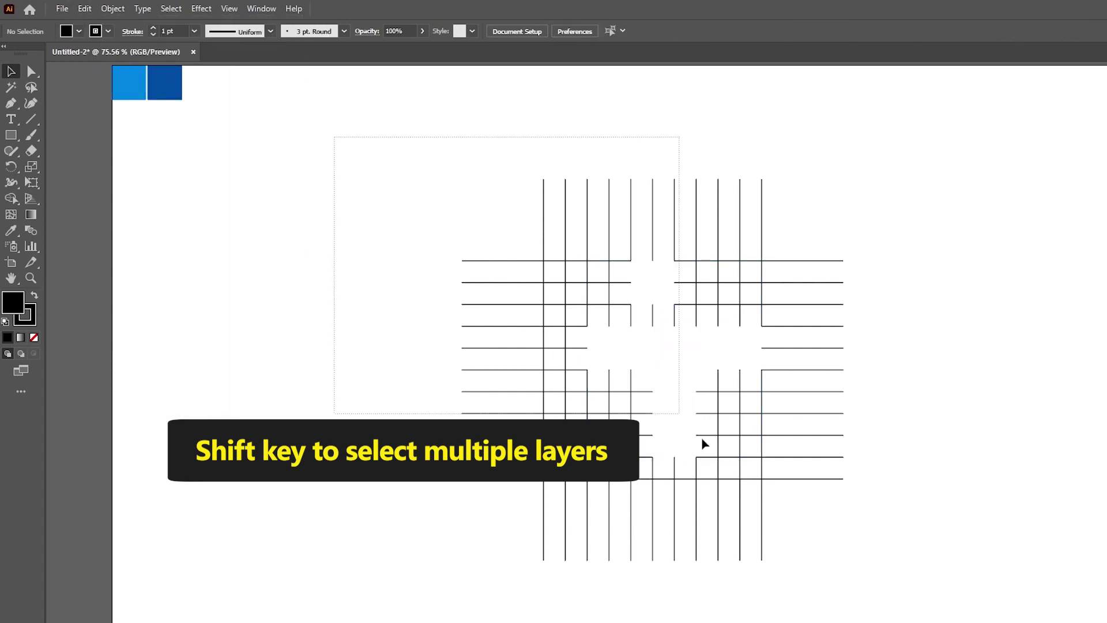
pyautogui.click(84, 9)
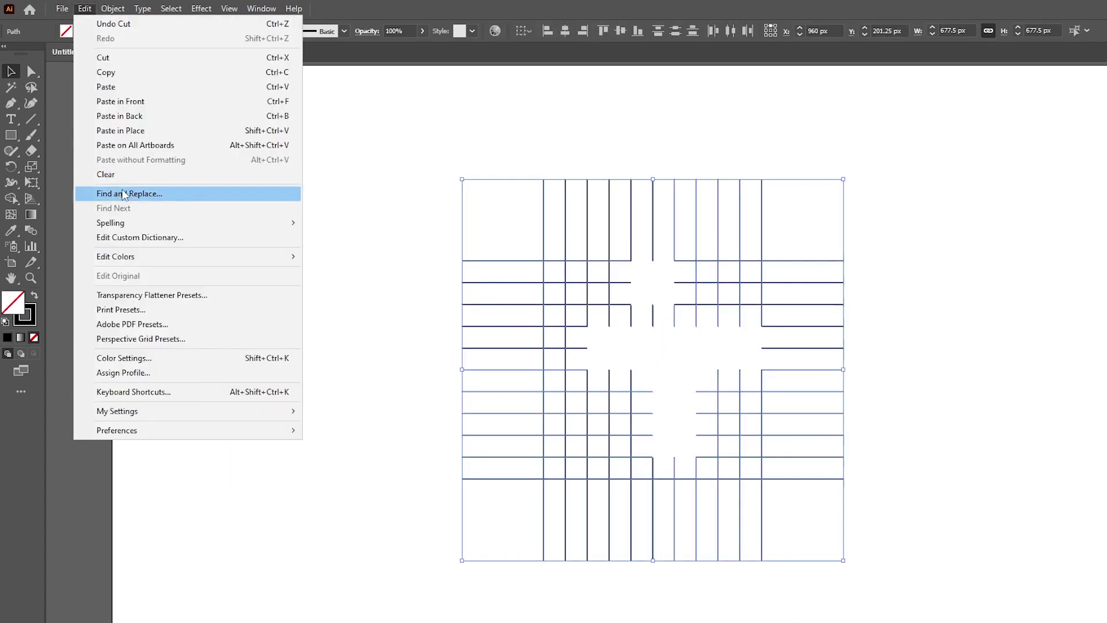
pyautogui.click(110, 174)
pyautogui.click(86, 9)
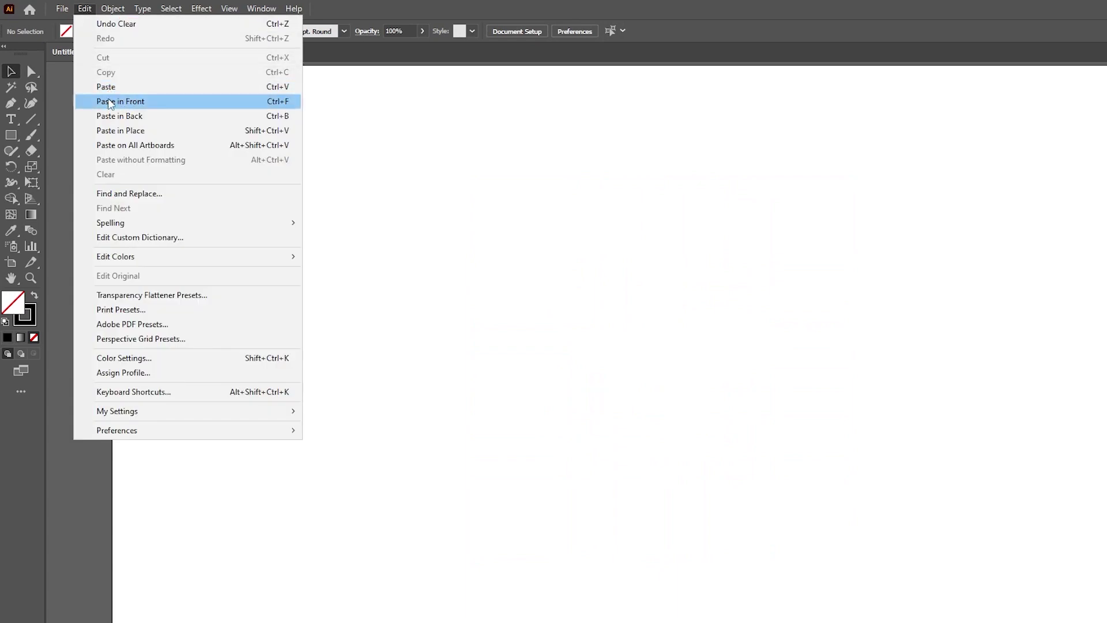
pyautogui.click(109, 99)
pyautogui.click(815, 317)
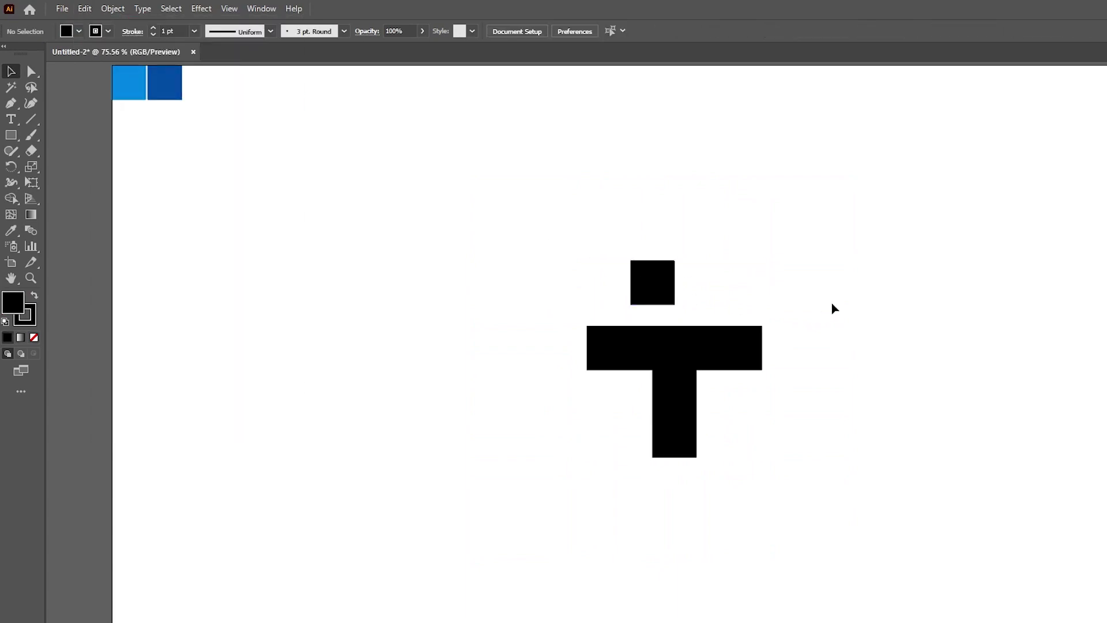
pyautogui.click(700, 358)
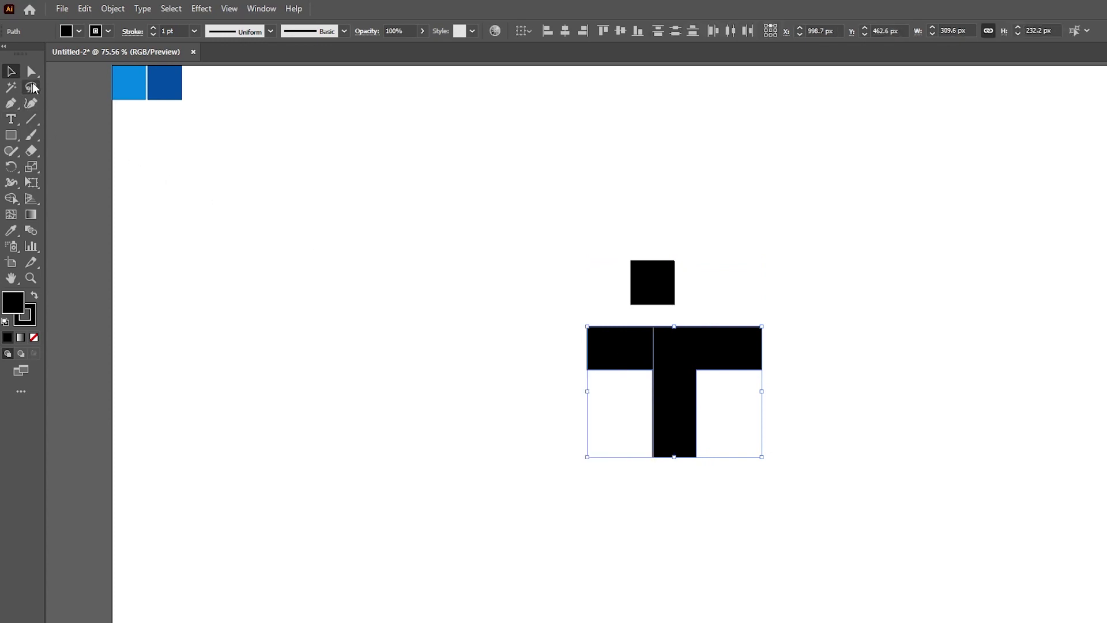
# Round the T's outer corners by dragging the live-corner widget
pyautogui.click(32, 71)
pyautogui.click(587, 327)
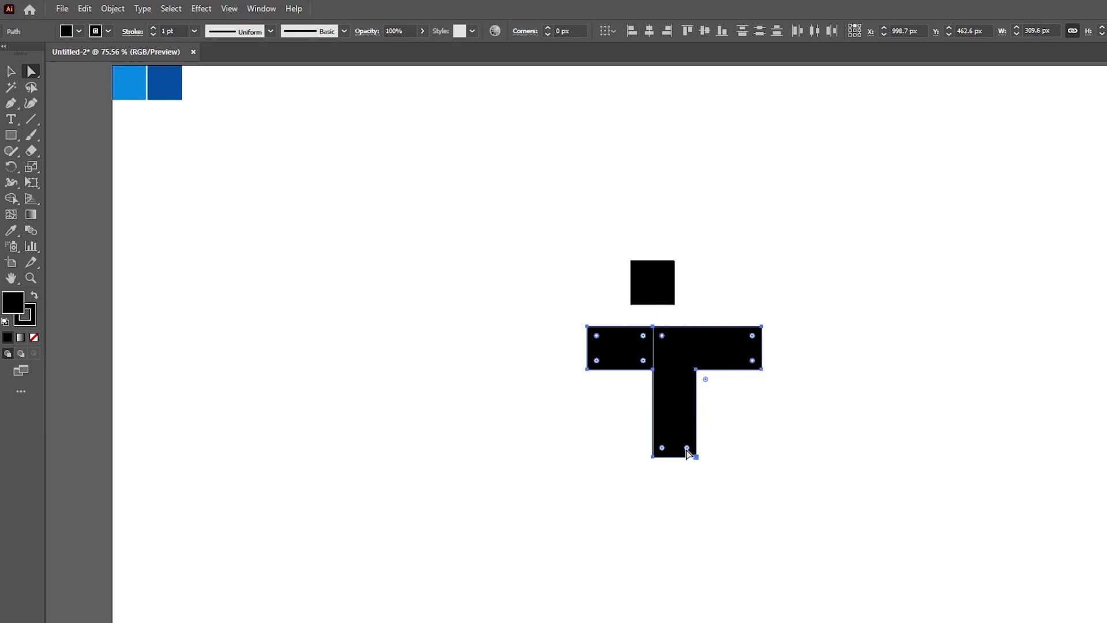
pyautogui.moveTo(687, 448); pyautogui.dragTo(683, 443)
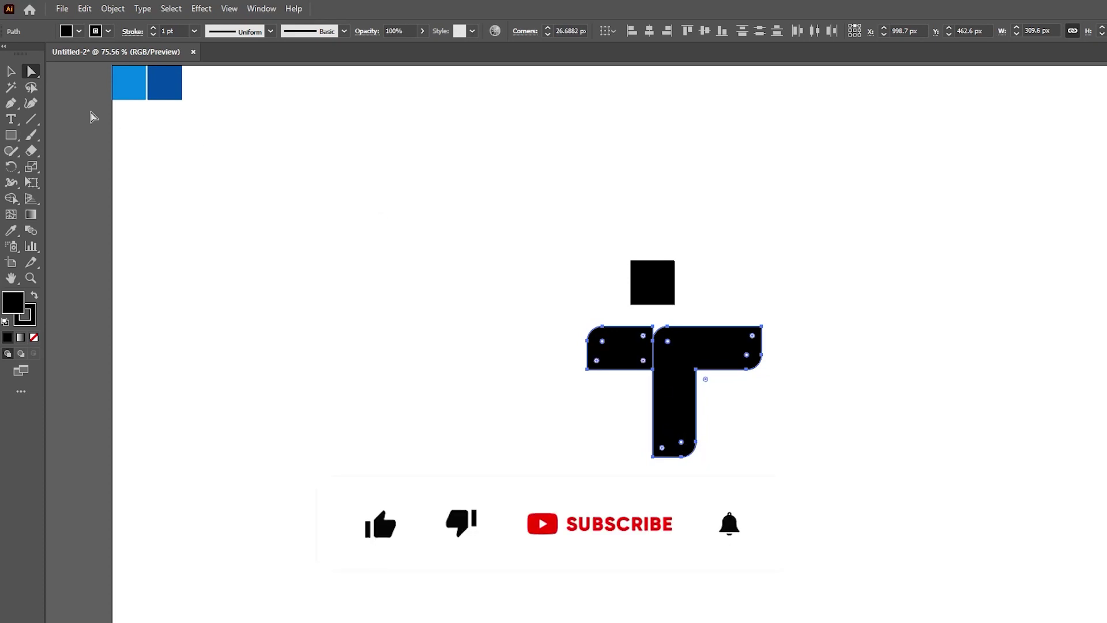
pyautogui.press('v')
pyautogui.hotkey('ctrl', 'shift', 'a')
# Stretch the left bar toward the stem and raise it slightly above the crossbar
pyautogui.click(631, 354)
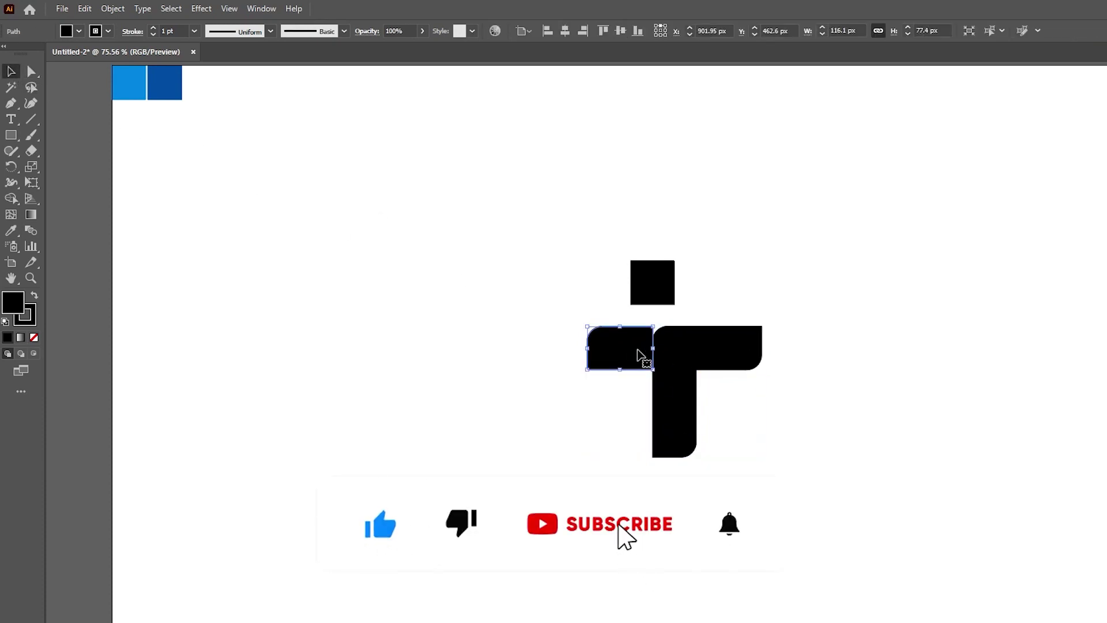
pyautogui.click(31, 71)
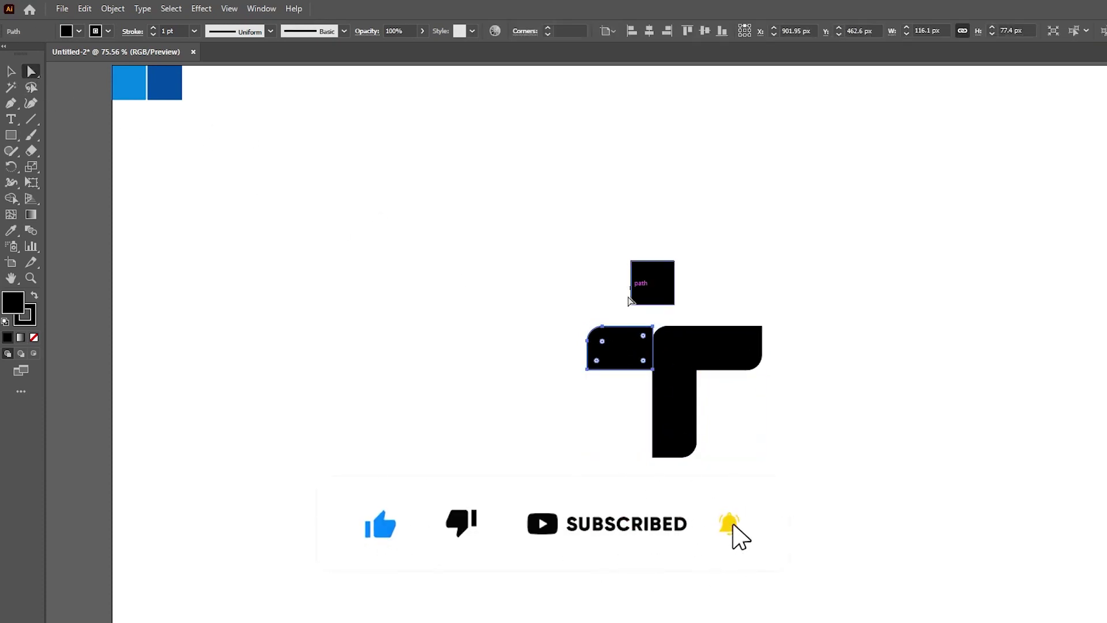
pyautogui.click(653, 326)
pyautogui.moveTo(654, 332); pyautogui.dragTo(678, 376)
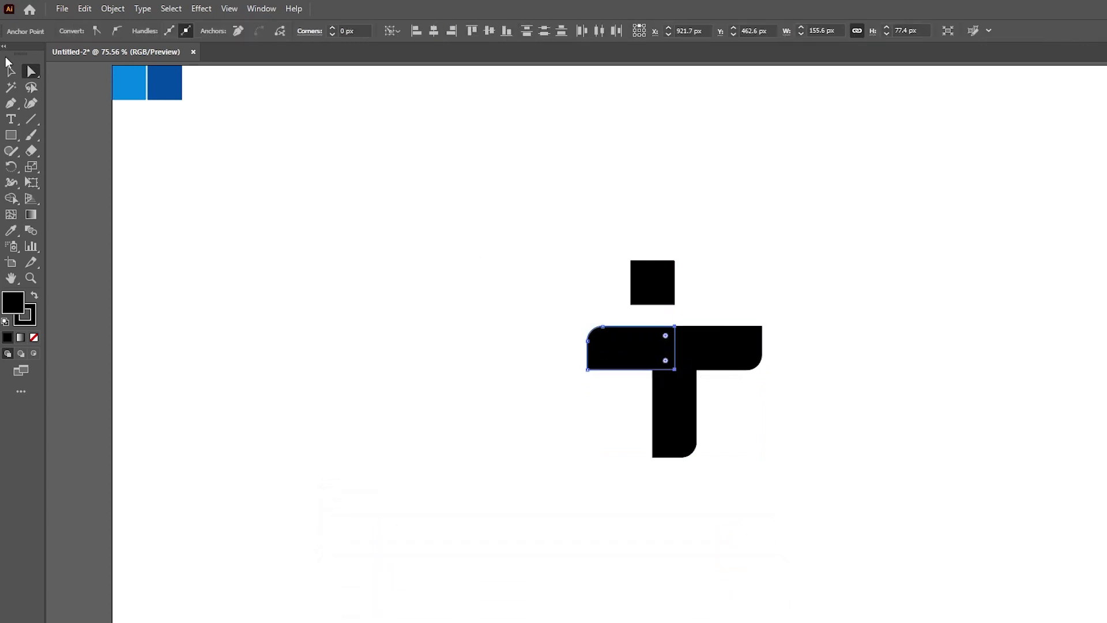
pyautogui.click(10, 71)
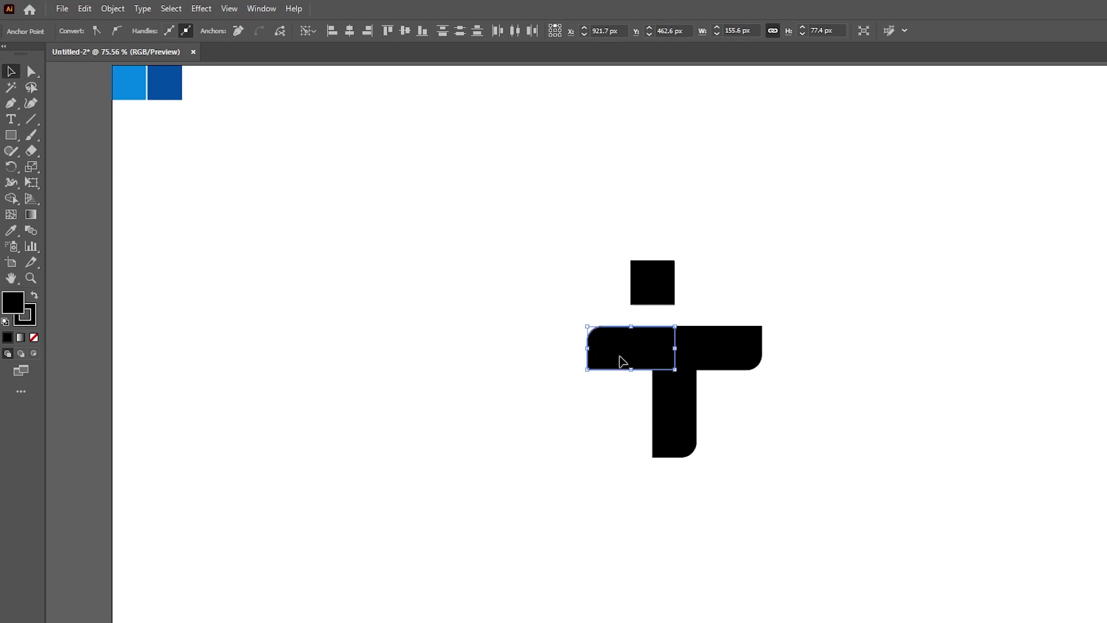
pyautogui.moveTo(621, 354); pyautogui.dragTo(621, 351)
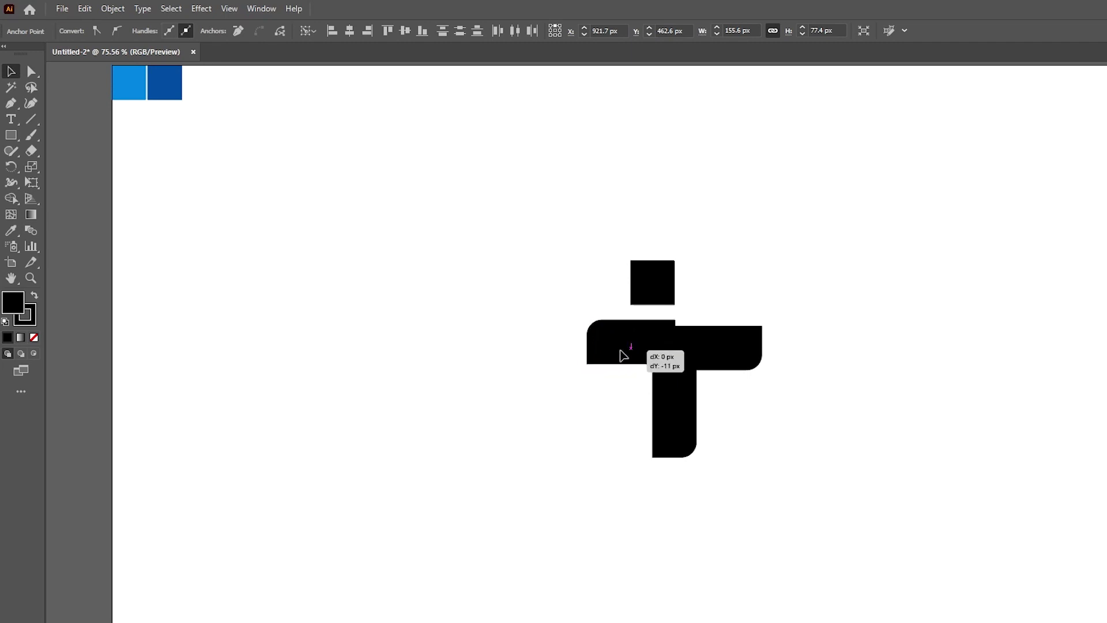
pyautogui.click(726, 349)
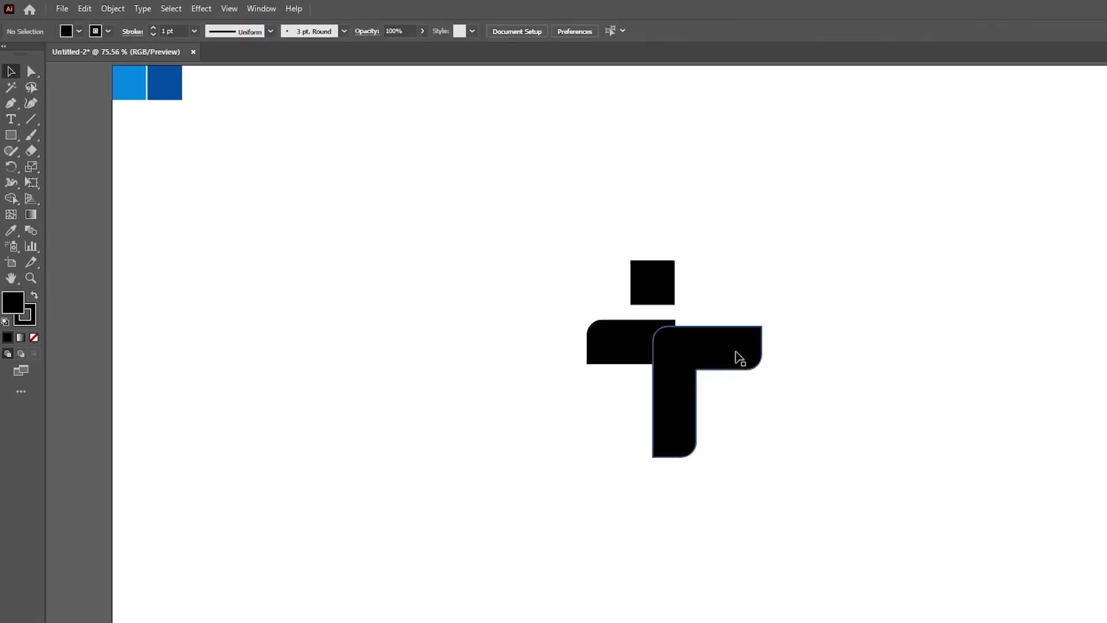
# Apply a 12 px Offset Path with miter joins around the T
pyautogui.click(118, 8)
pyautogui.moveTo(128, 337)
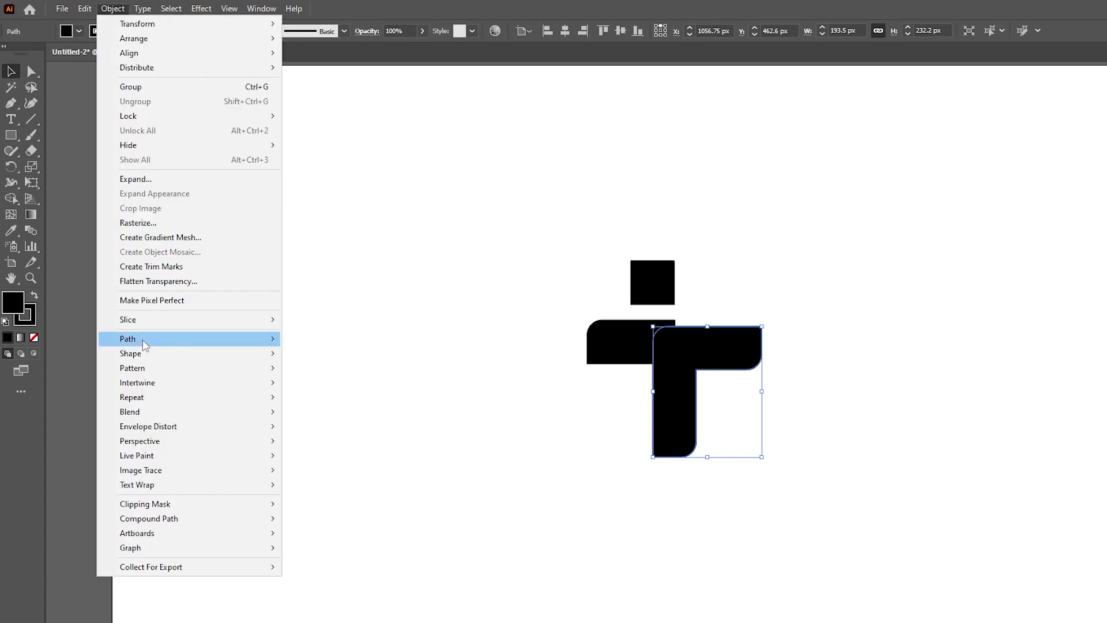
pyautogui.click(323, 391)
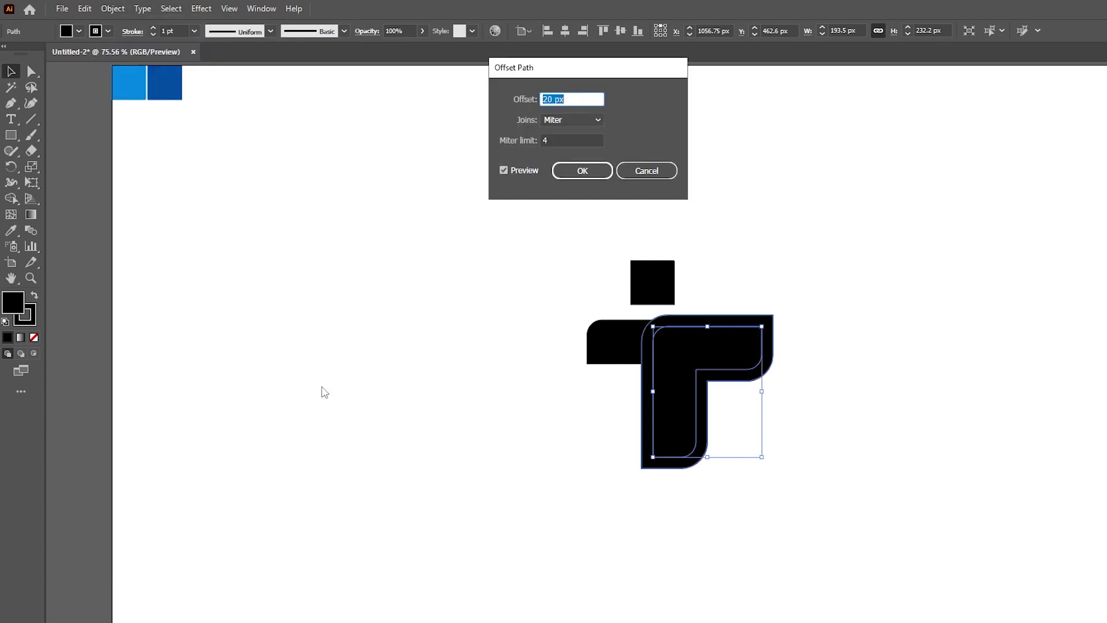
pyautogui.press('Down')
pyautogui.press('Down')
pyautogui.press('Down')
pyautogui.press('Down')
pyautogui.press('Down')
pyautogui.press('Down')
pyautogui.press('Down')
pyautogui.press('Down')
pyautogui.press('Down')
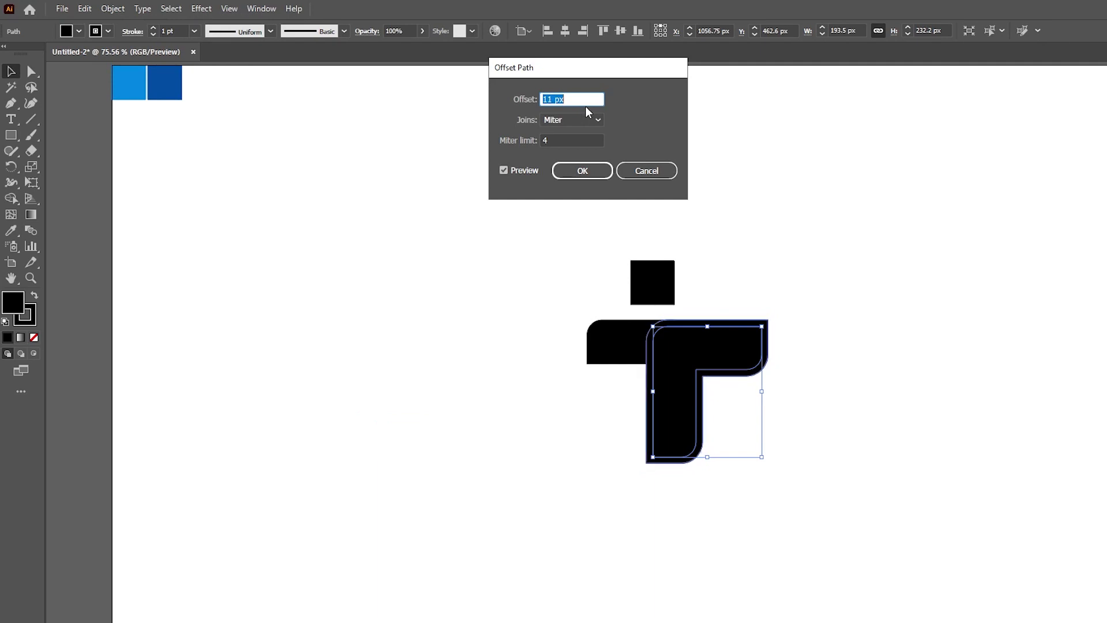
pyautogui.press('Down')
pyautogui.press('Up')
pyautogui.press('Up')
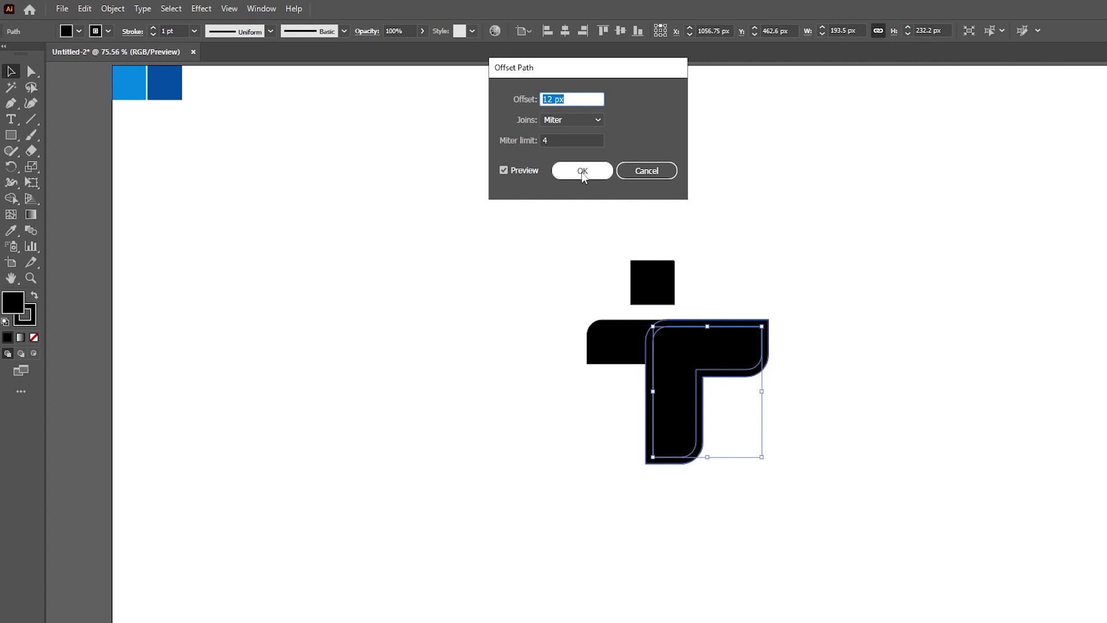
pyautogui.click(582, 173)
pyautogui.keyDown('shift'); pyautogui.click(610, 348); pyautogui.keyUp('shift')
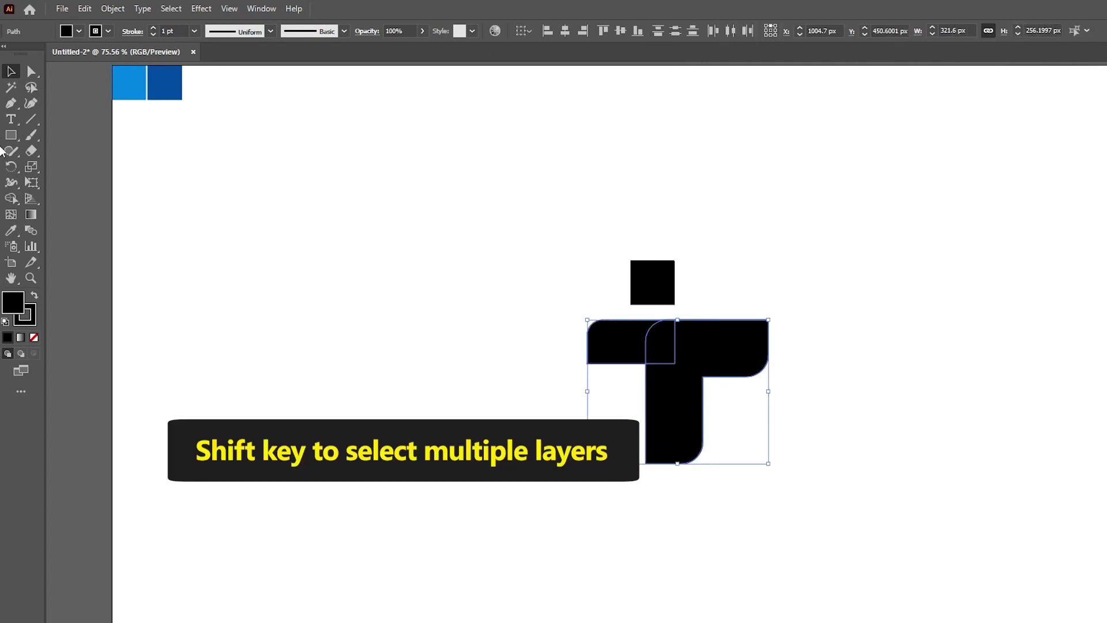
# Remove the outer offset region with Shape Builder, leaving a curved gap beside the left bar
pyautogui.keyDown('alt'); pyautogui.click(663, 346); pyautogui.keyUp('alt')
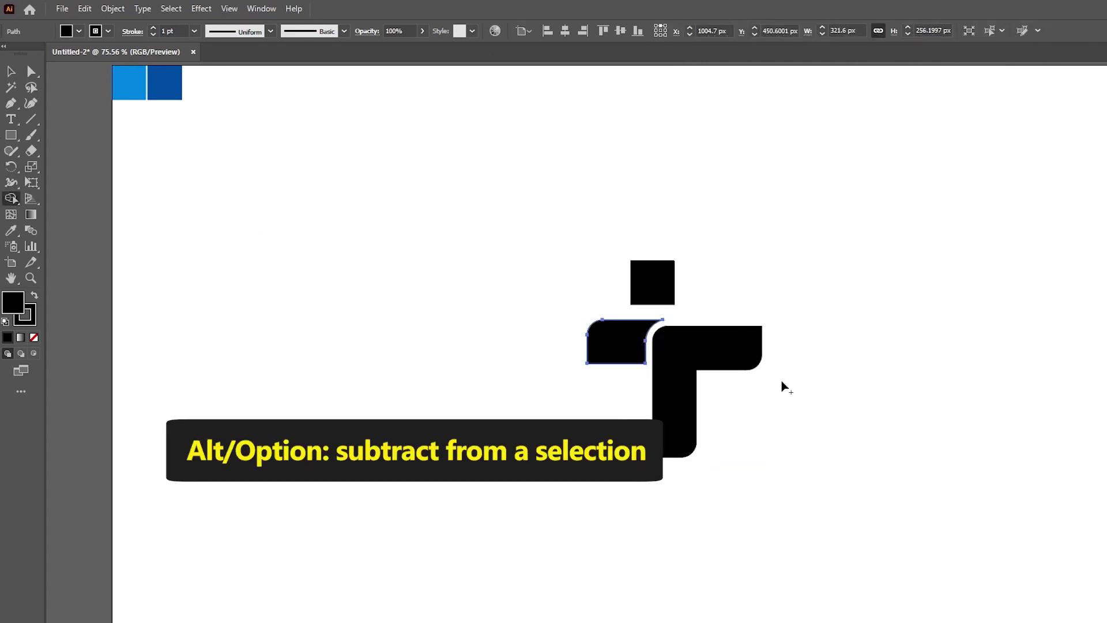
pyautogui.click(11, 71)
pyautogui.click(433, 294)
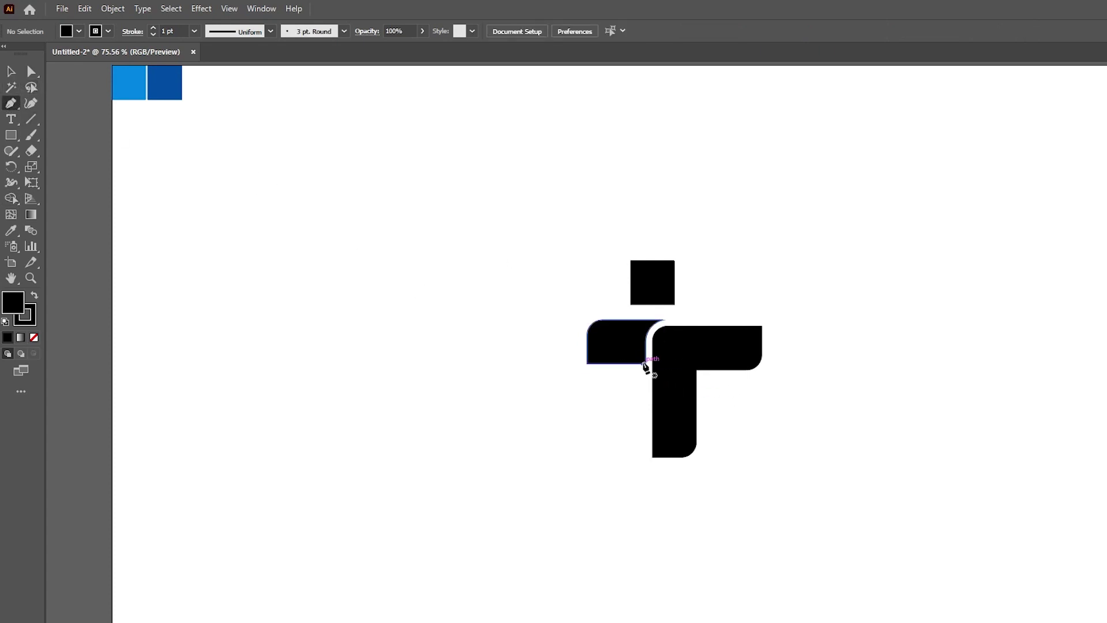
pyautogui.moveTo(645, 364); pyautogui.dragTo(640, 379)
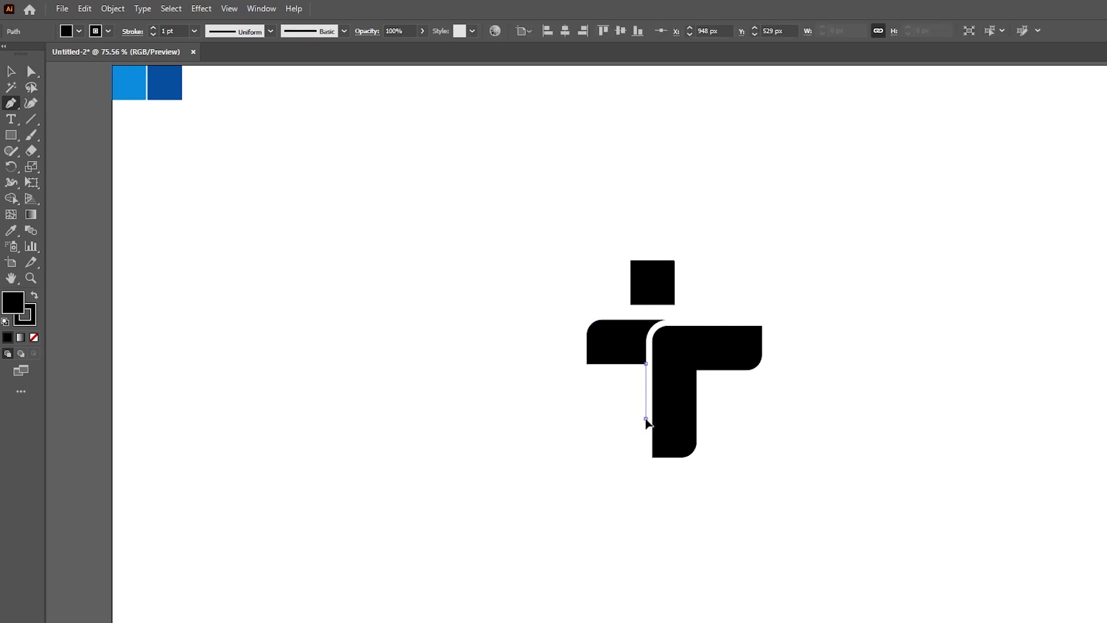
# Complete the triangular tail path and select it together with the left bar
pyautogui.click(636, 361)
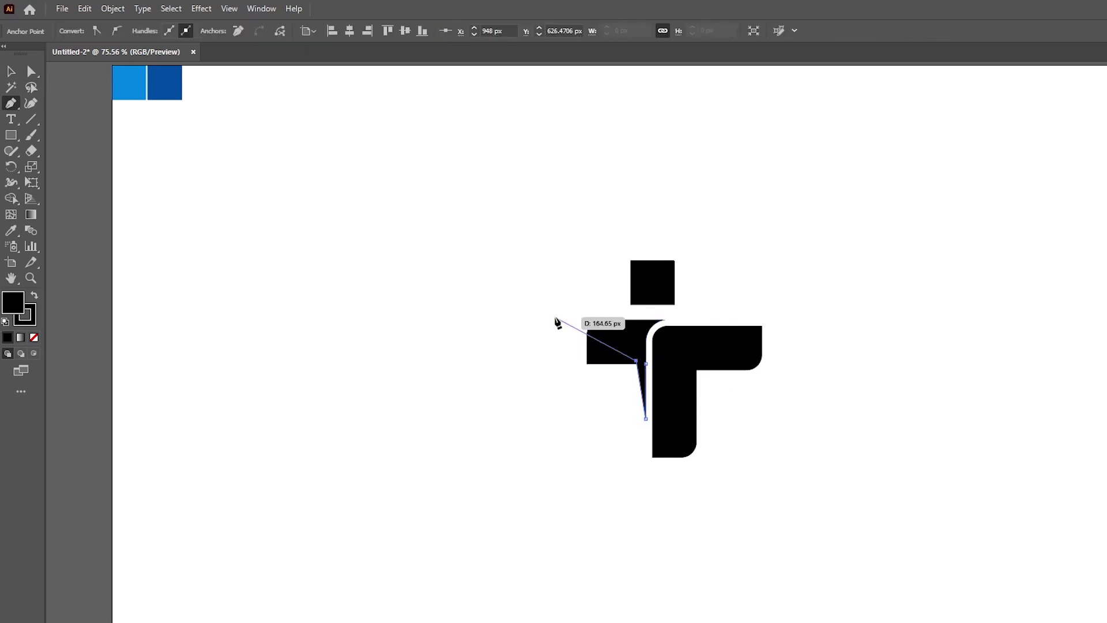
pyautogui.press('Escape')
pyautogui.press('v')
pyautogui.moveTo(506, 320); pyautogui.dragTo(640, 390)
# Unite the left bar and tail into one shape with Pathfinder
pyautogui.click(261, 8)
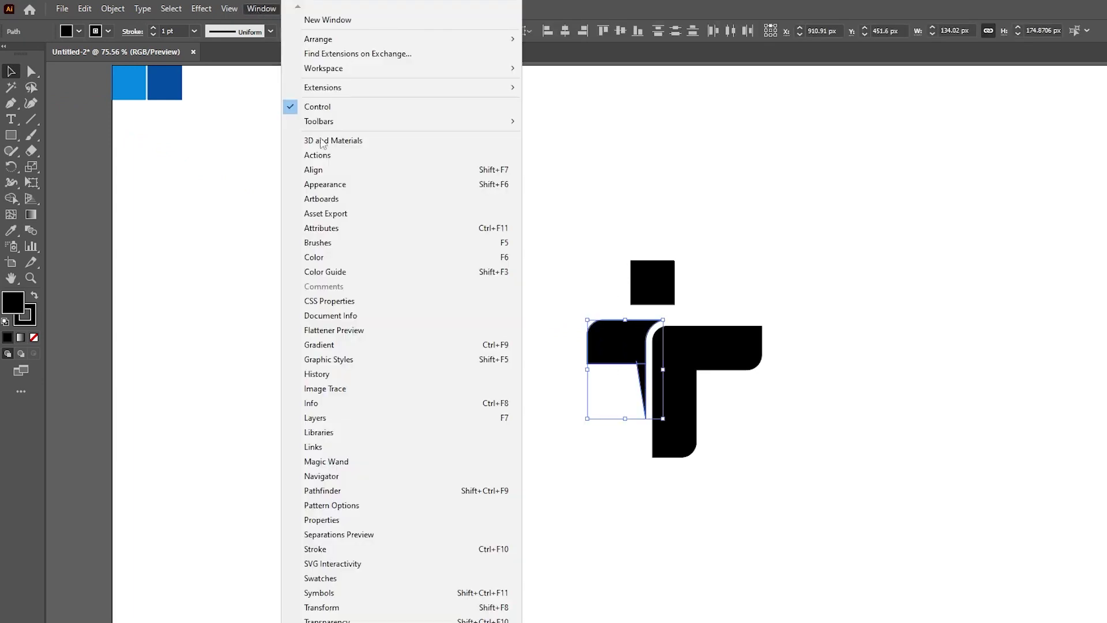
pyautogui.click(323, 491)
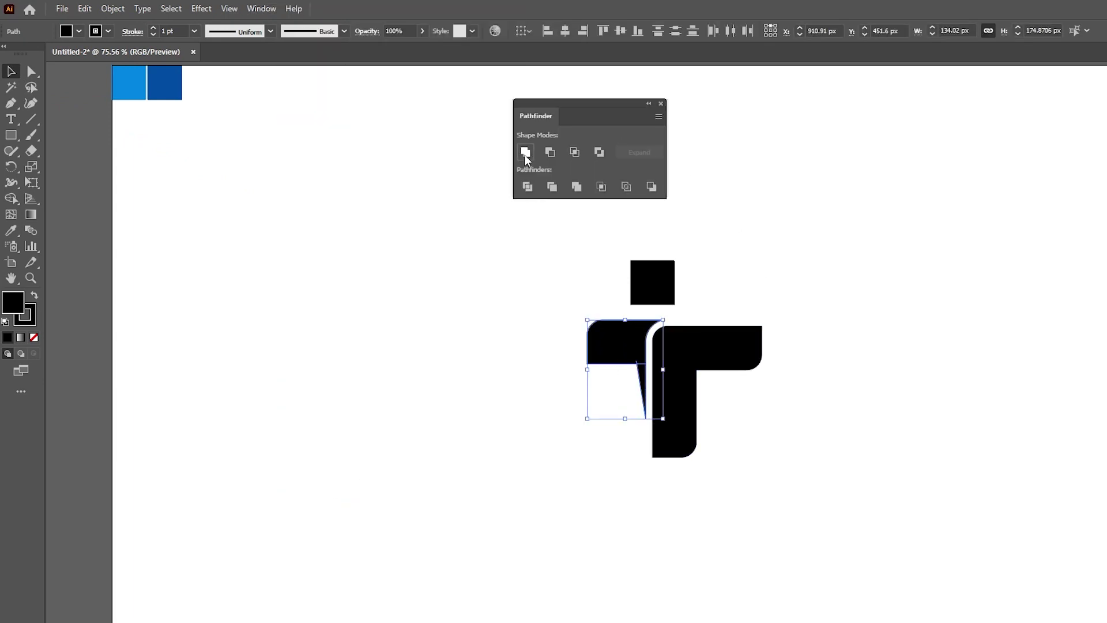
pyautogui.moveTo(603, 105); pyautogui.dragTo(355, 86)
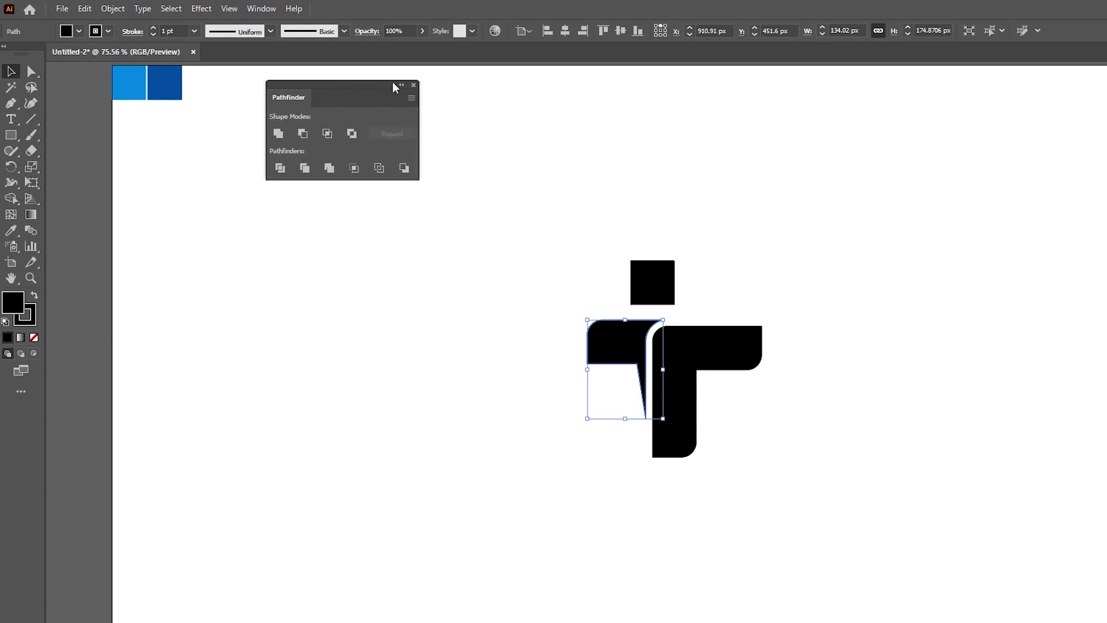
pyautogui.click(413, 86)
pyautogui.click(741, 228)
pyautogui.click(668, 285)
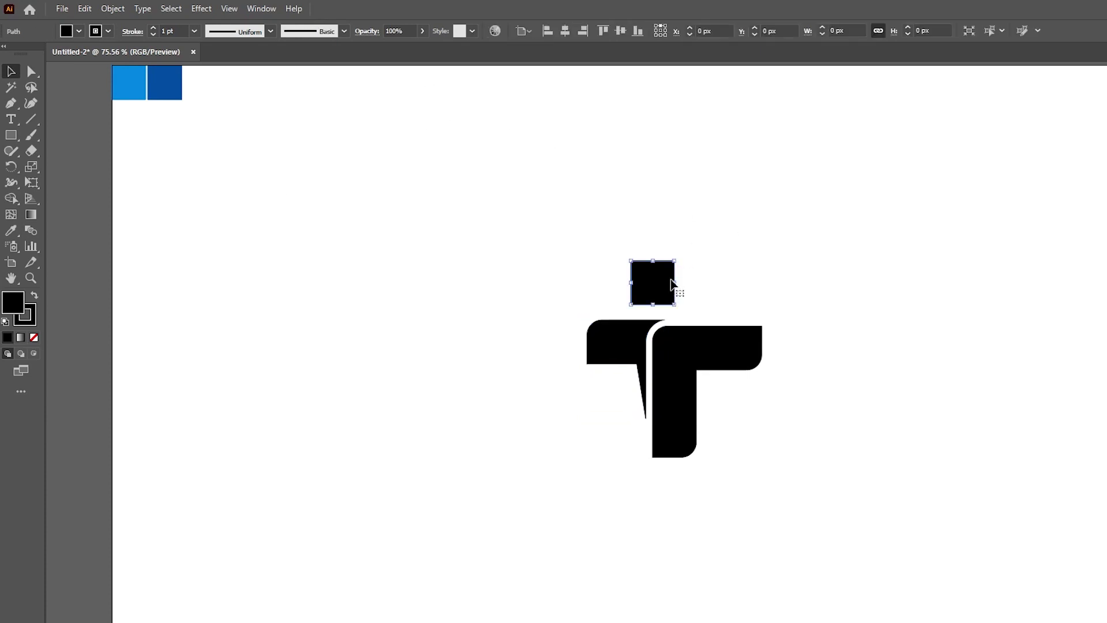
# Drag the top square's live-corner widgets inward to round its corners into a leaf-like dot
pyautogui.click(38, 70)
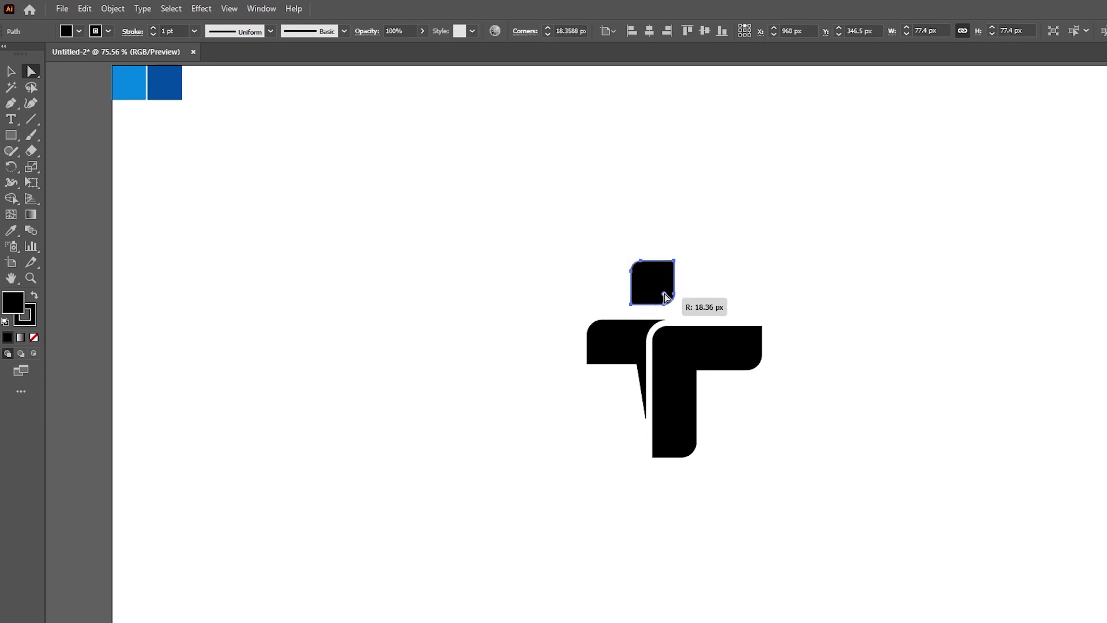
pyautogui.moveTo(666, 295); pyautogui.dragTo(657, 289)
pyautogui.click(17, 71)
pyautogui.click(454, 178)
pyautogui.click(671, 270)
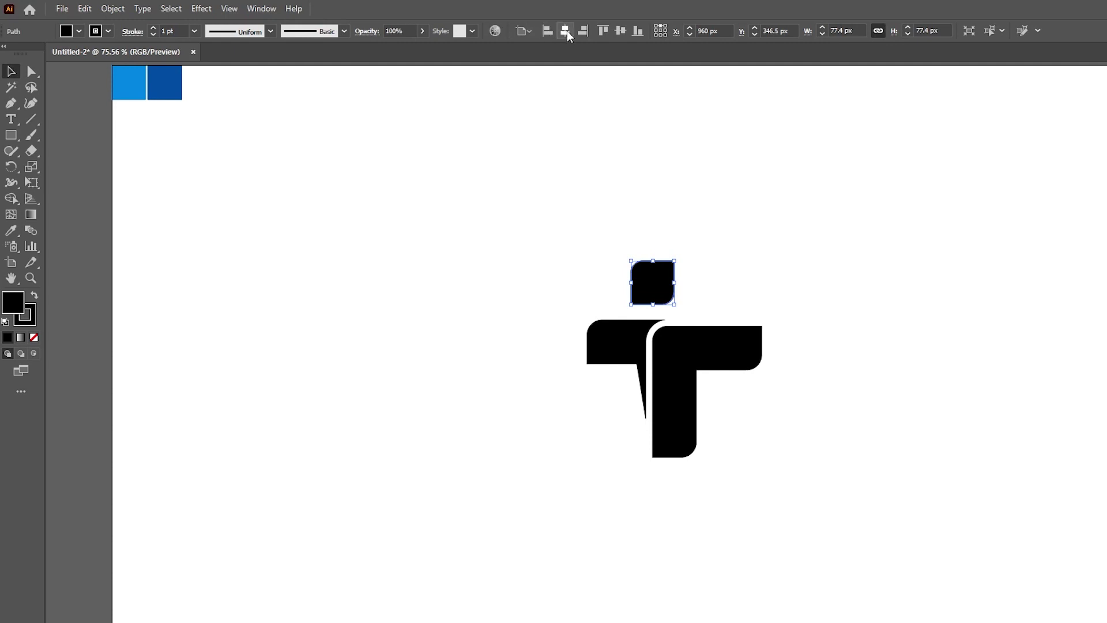
pyautogui.click(586, 288)
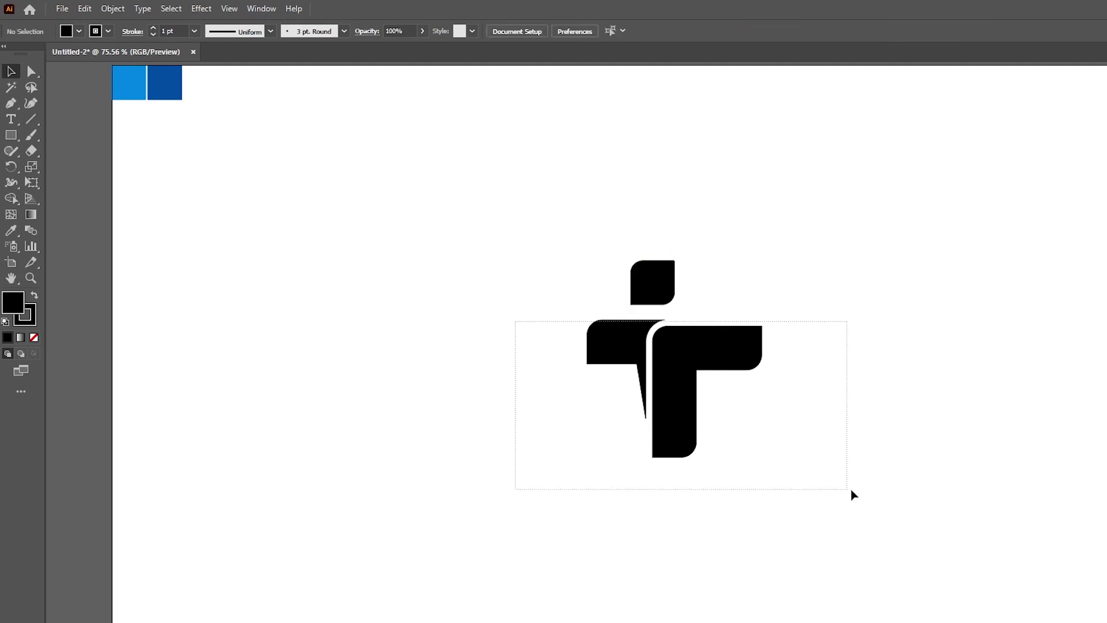
# Group the letter pieces, centre them horizontally, then ungroup them
pyautogui.click(669, 345)
pyautogui.rightClick(664, 338)
pyautogui.click(707, 482)
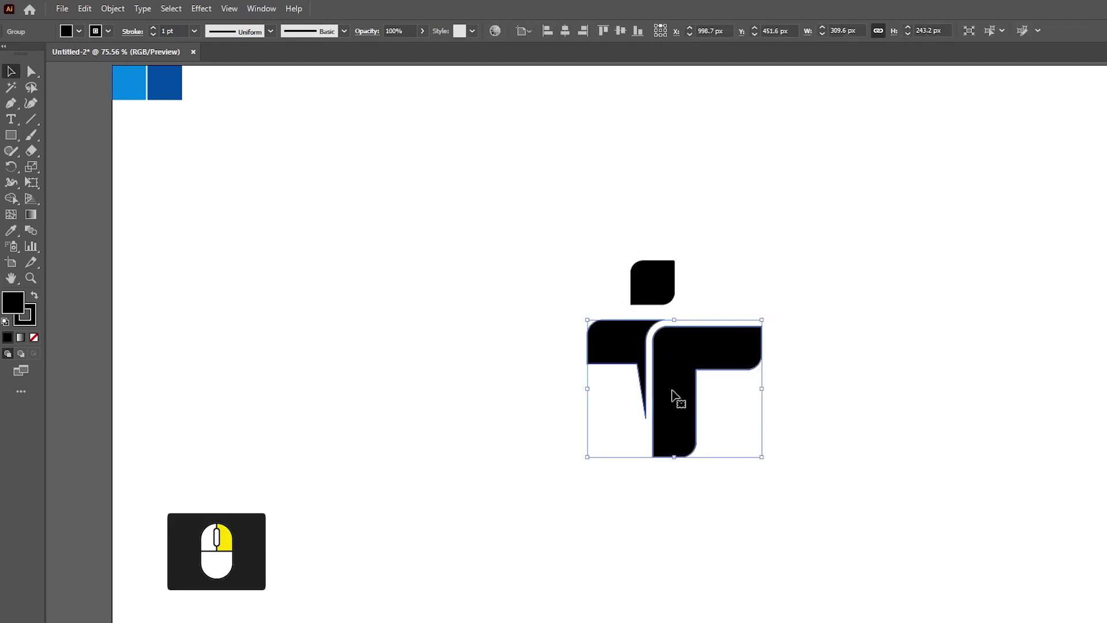
pyautogui.click(567, 33)
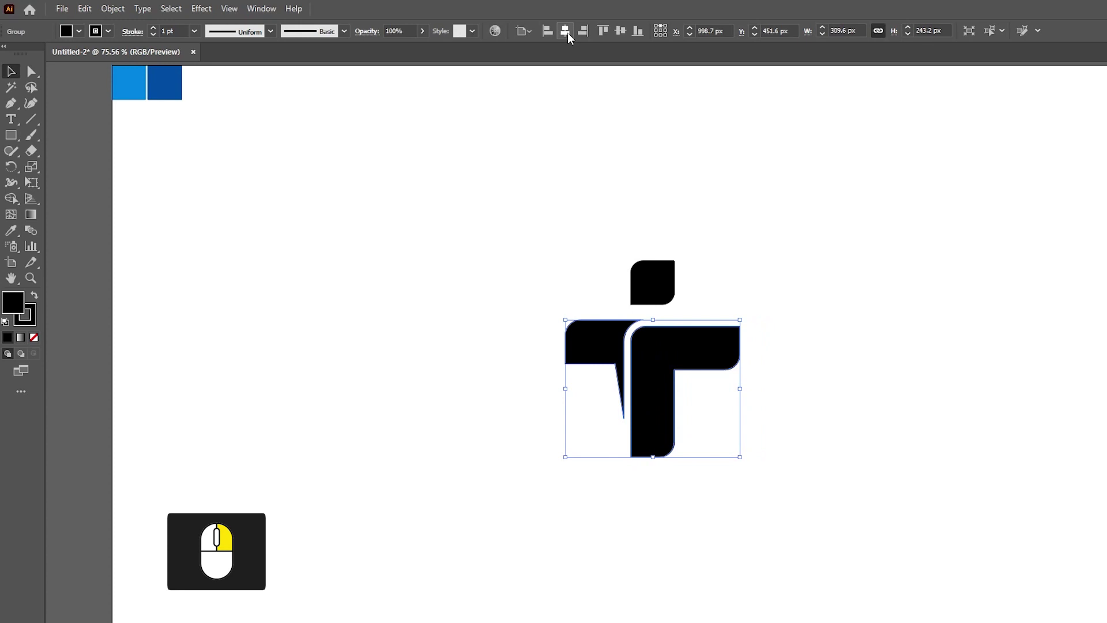
pyautogui.rightClick(663, 360)
pyautogui.click(705, 503)
pyautogui.click(706, 529)
# Fill the left bar and top dot light blue with no outline
pyautogui.click(605, 348)
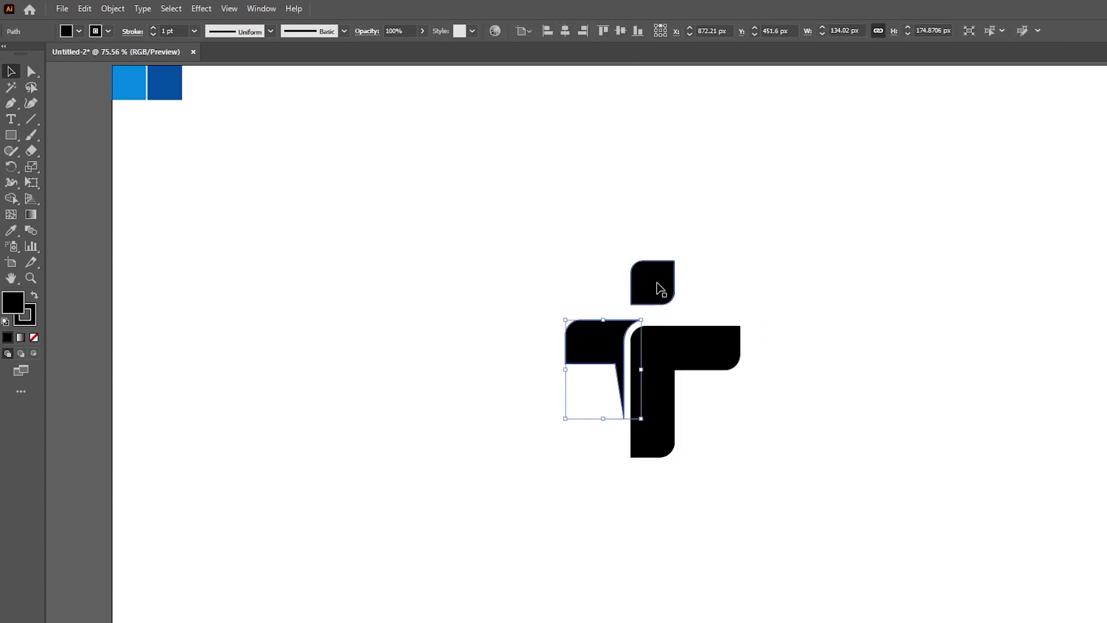
pyautogui.keyDown('shift'); pyautogui.click(660, 288); pyautogui.keyUp('shift')
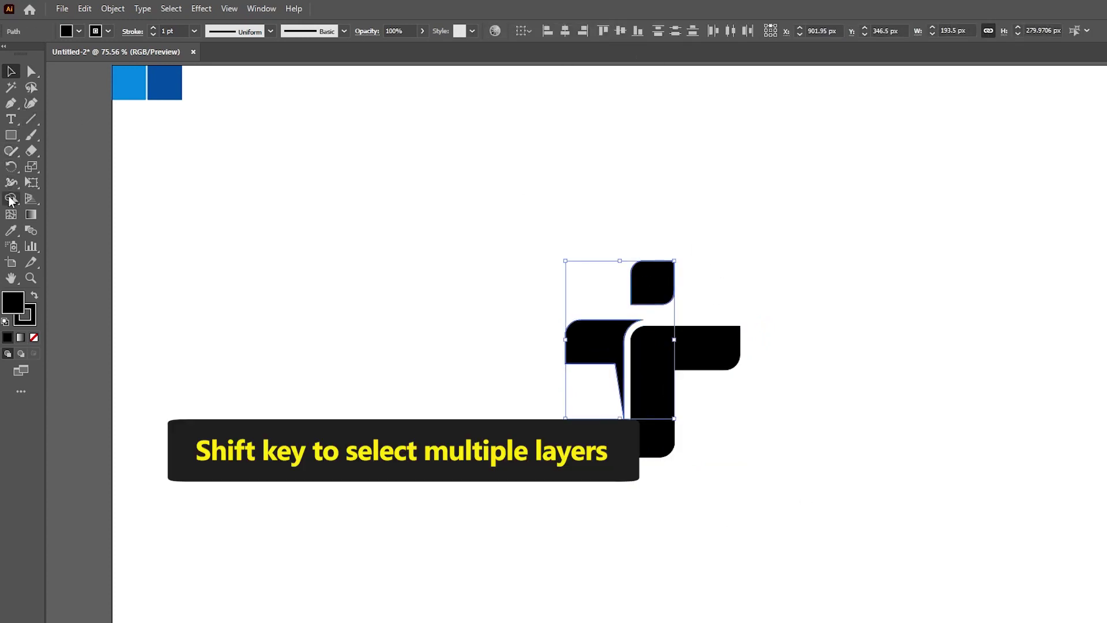
pyautogui.click(10, 230)
pyautogui.click(128, 82)
pyautogui.click(10, 71)
pyautogui.click(286, 205)
pyautogui.click(662, 365)
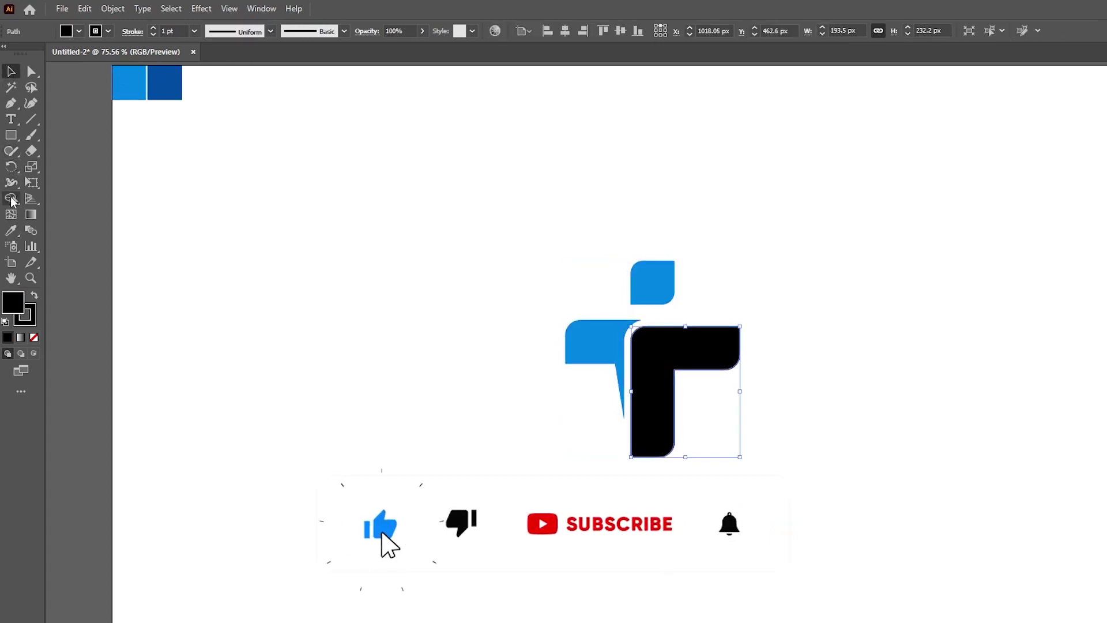
# Fill the T dark blue and remove its outline
pyautogui.click(10, 230)
pyautogui.click(164, 82)
pyautogui.click(10, 71)
pyautogui.click(316, 181)
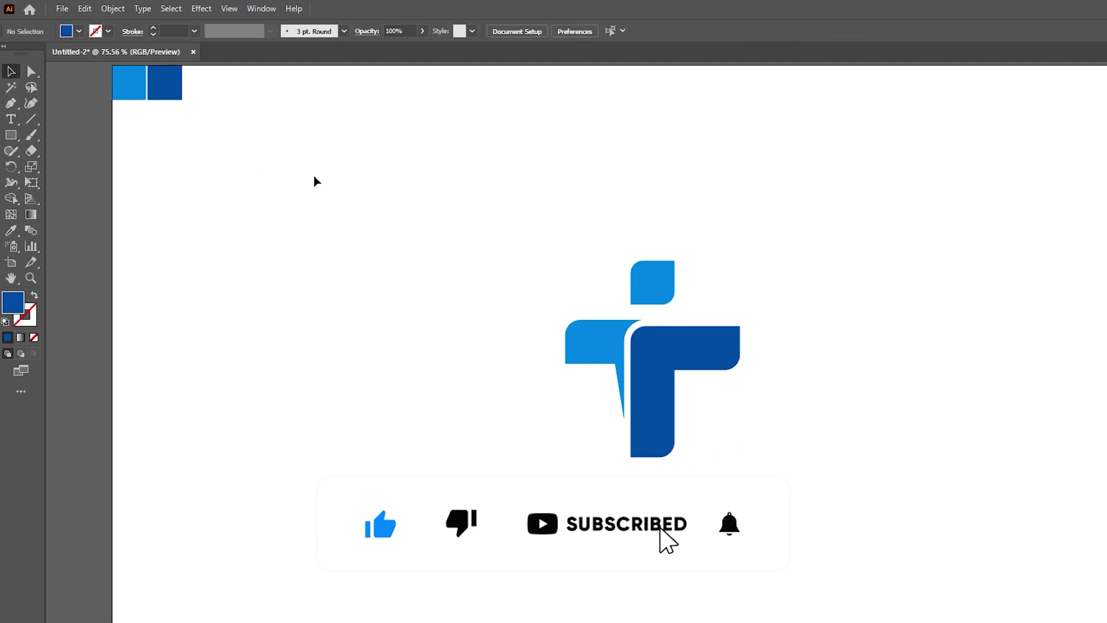
# Lengthen the T's stem 42 px downward by moving its bottom edge
pyautogui.click(32, 72)
pyautogui.click(666, 456)
pyautogui.moveTo(666, 455); pyautogui.dragTo(658, 486)
pyautogui.click(11, 71)
# Group all the logo pieces together and align the group's top edge
pyautogui.moveTo(430, 195); pyautogui.dragTo(787, 497)
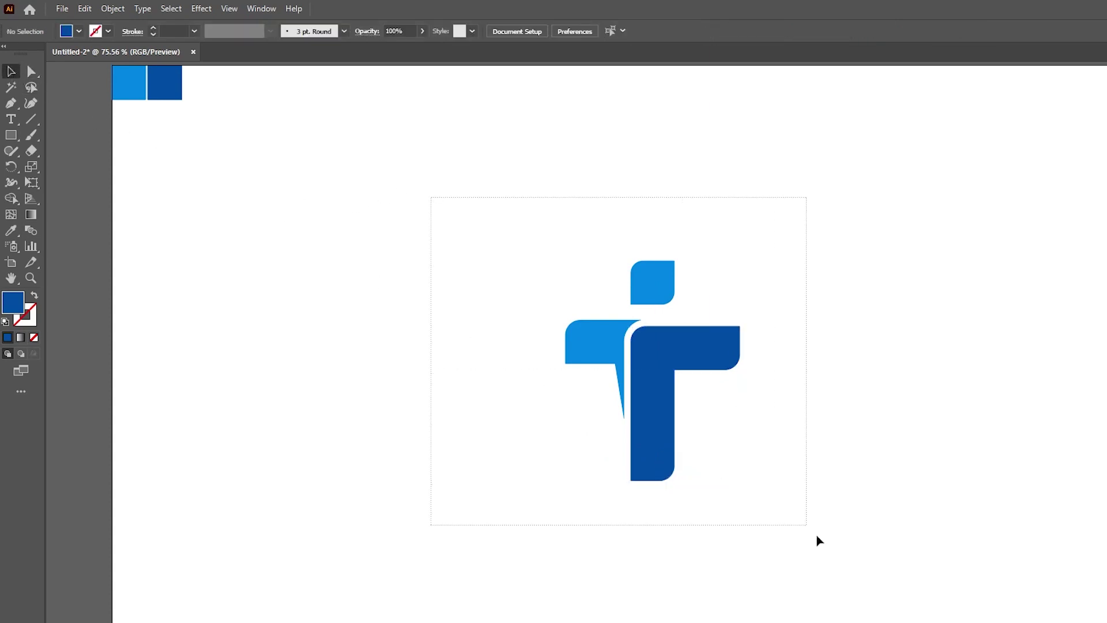
pyautogui.rightClick(666, 352)
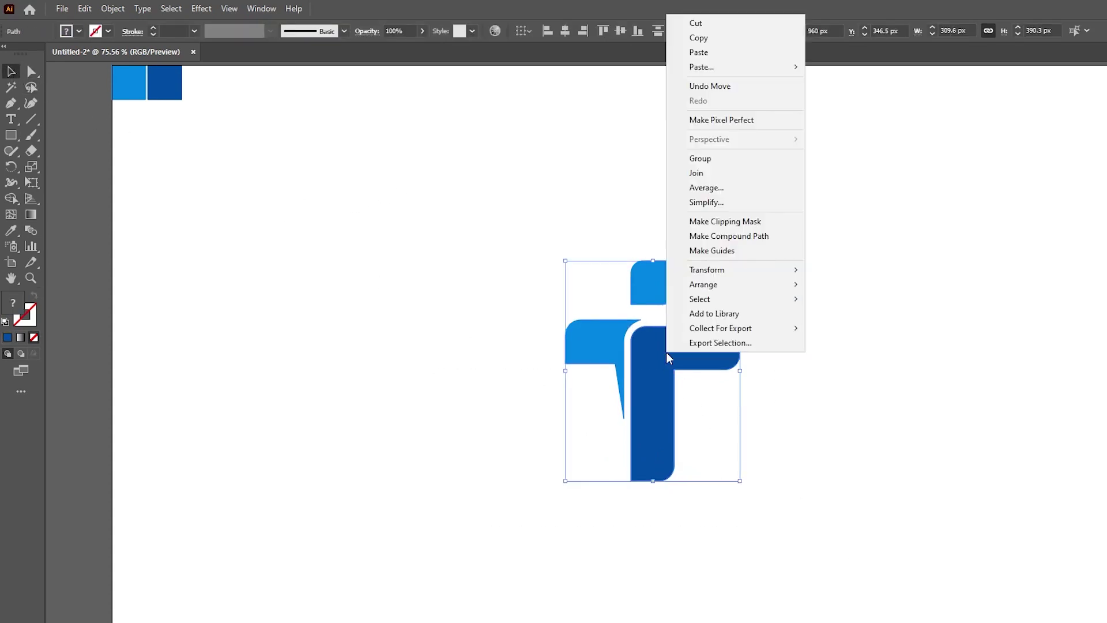
pyautogui.click(693, 158)
pyautogui.click(616, 33)
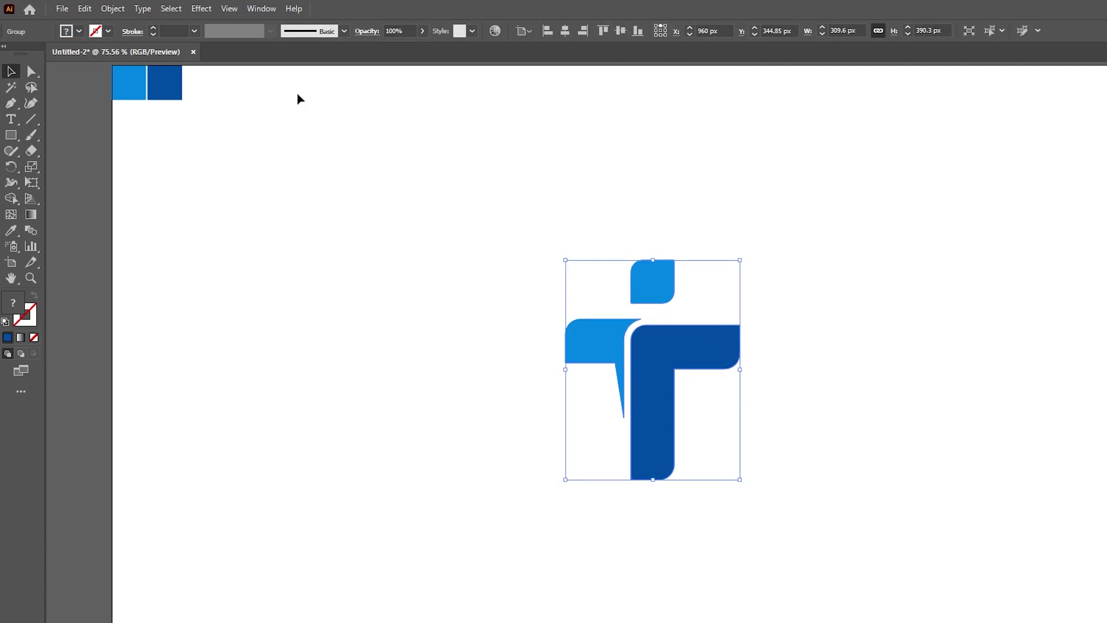
pyautogui.click(113, 116)
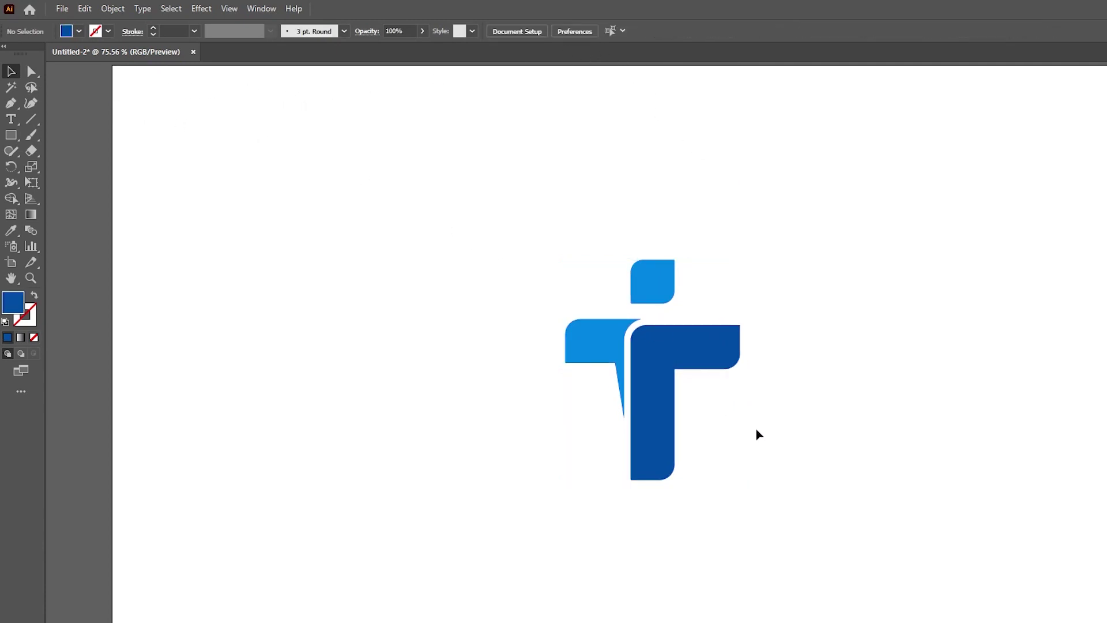
pyautogui.scroll(3, 787, 422)
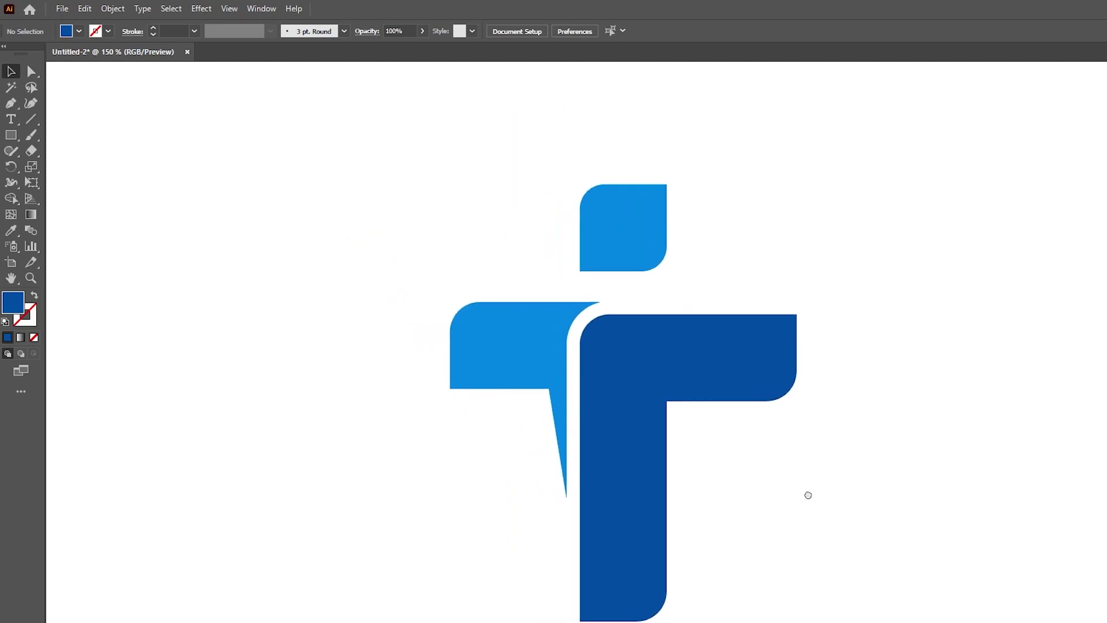